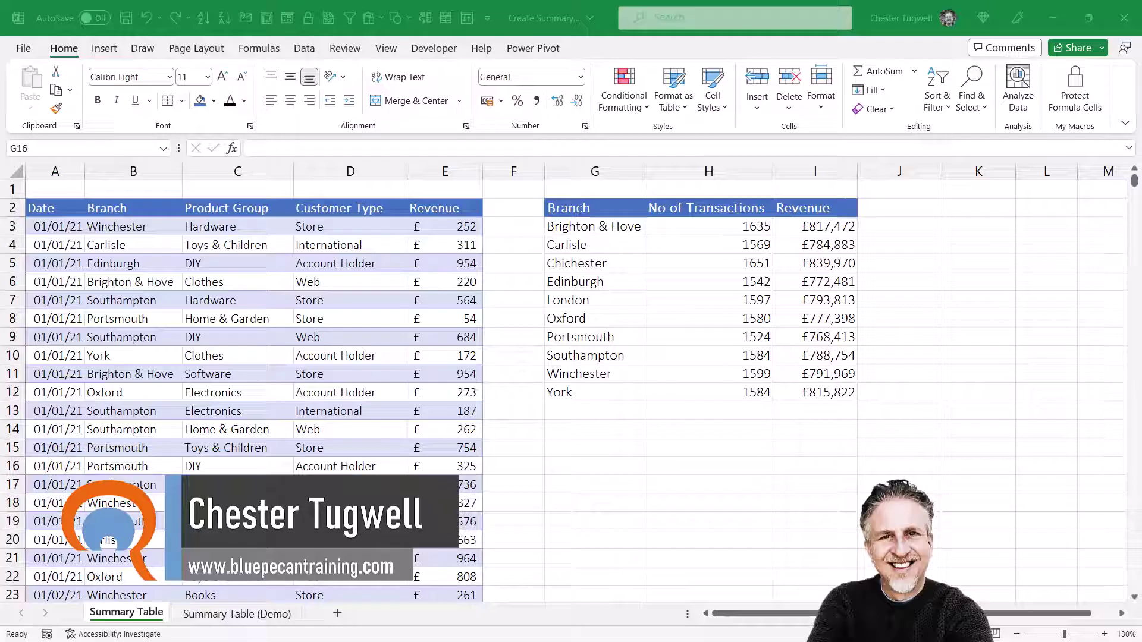
left_click(269, 615)
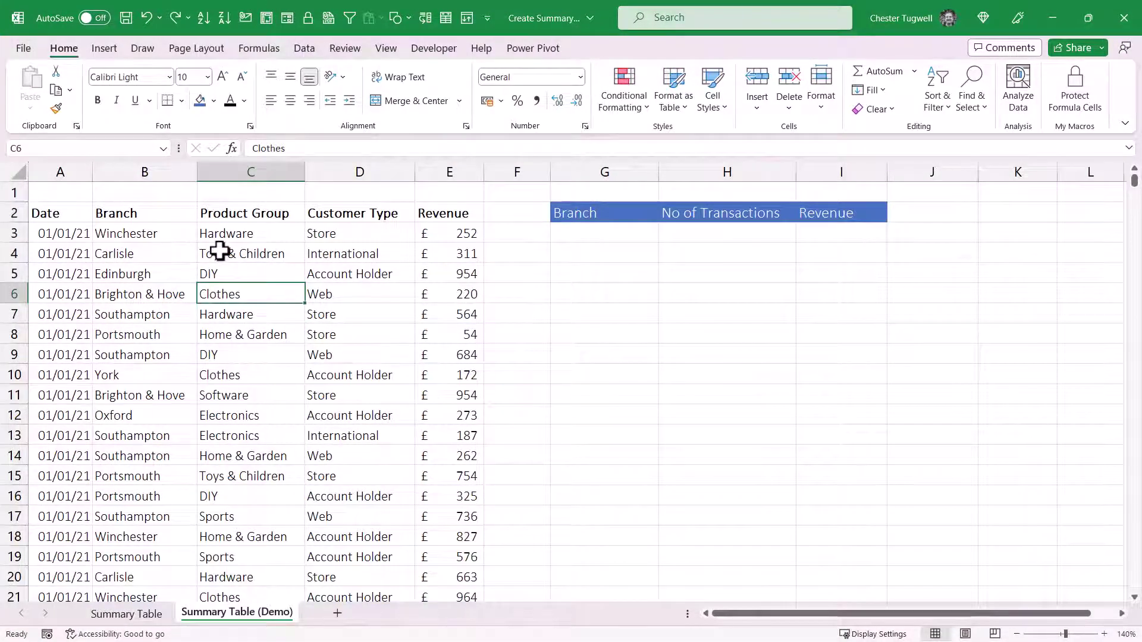
left_click(148, 273)
key("ctrl+Down")
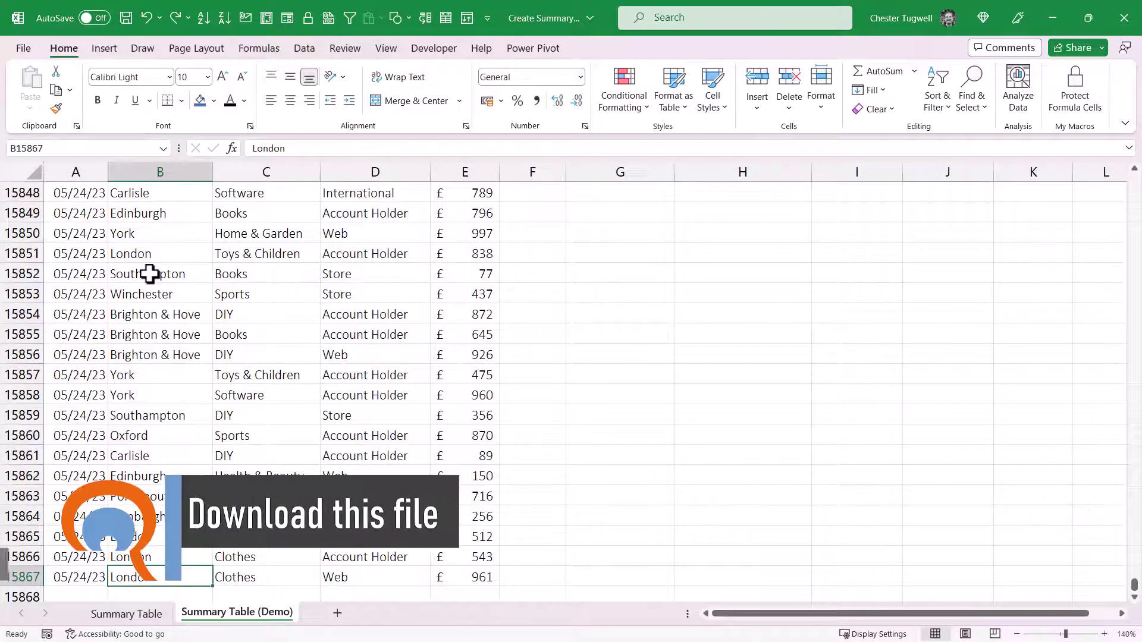
key("ctrl+Up")
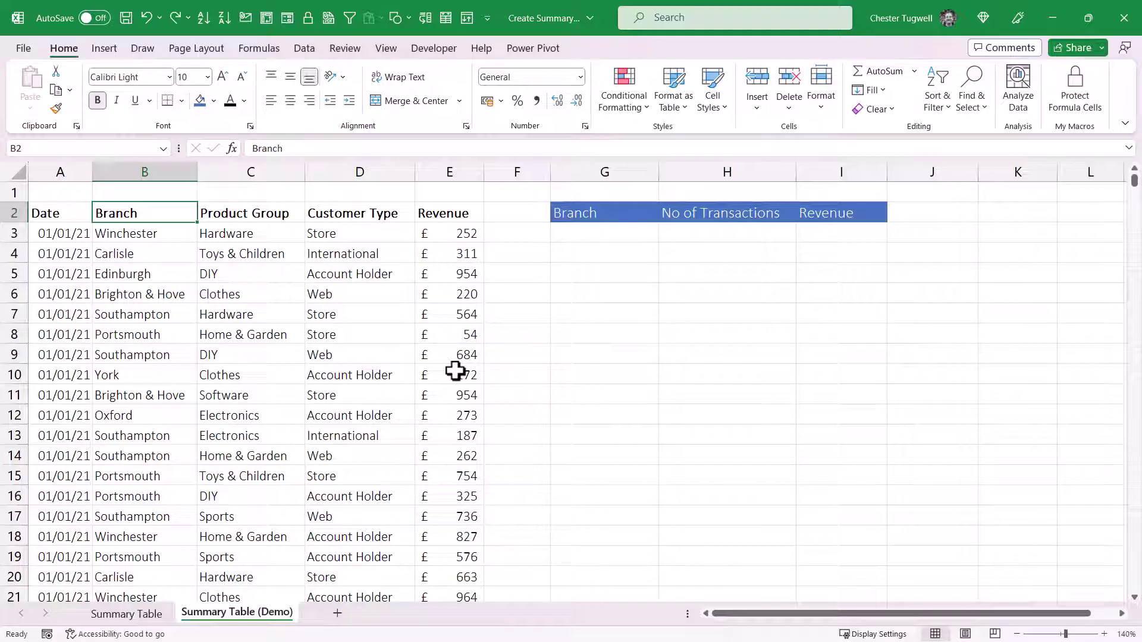
Convert the transaction data into an Excel table with a header row.
left_click(253, 353)
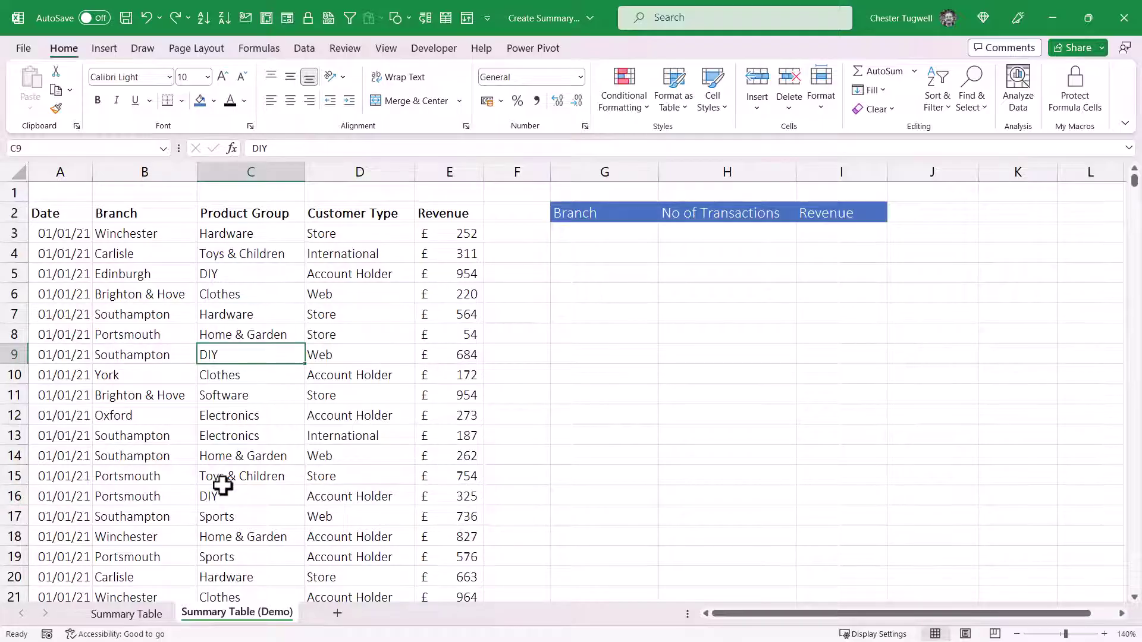
left_click(220, 335)
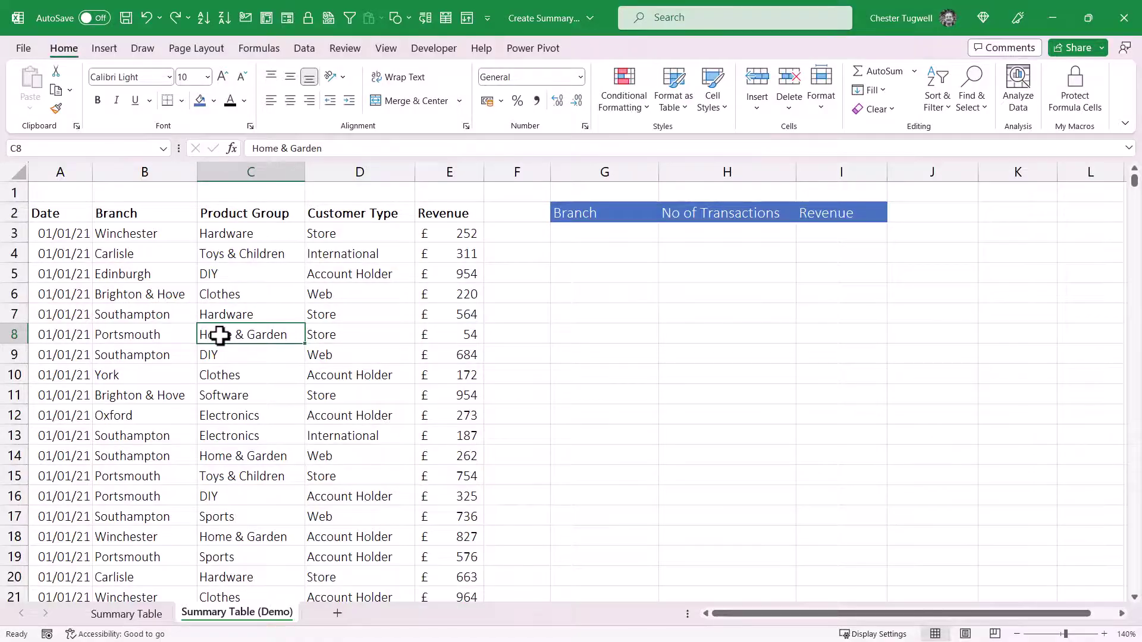
key("ctrl+t")
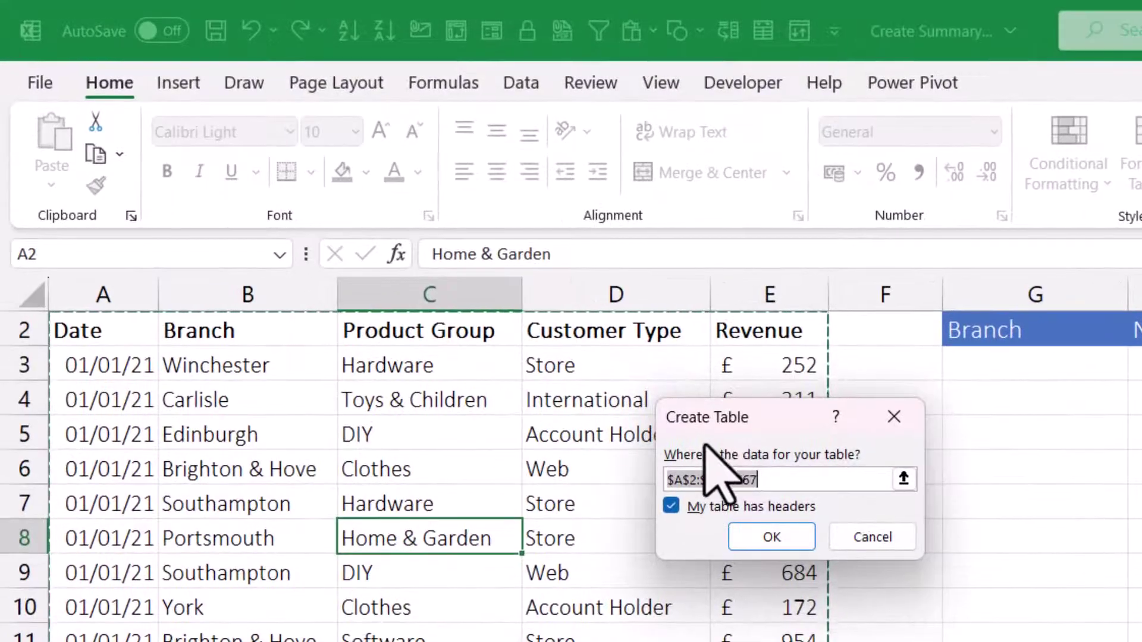
left_click(767, 547)
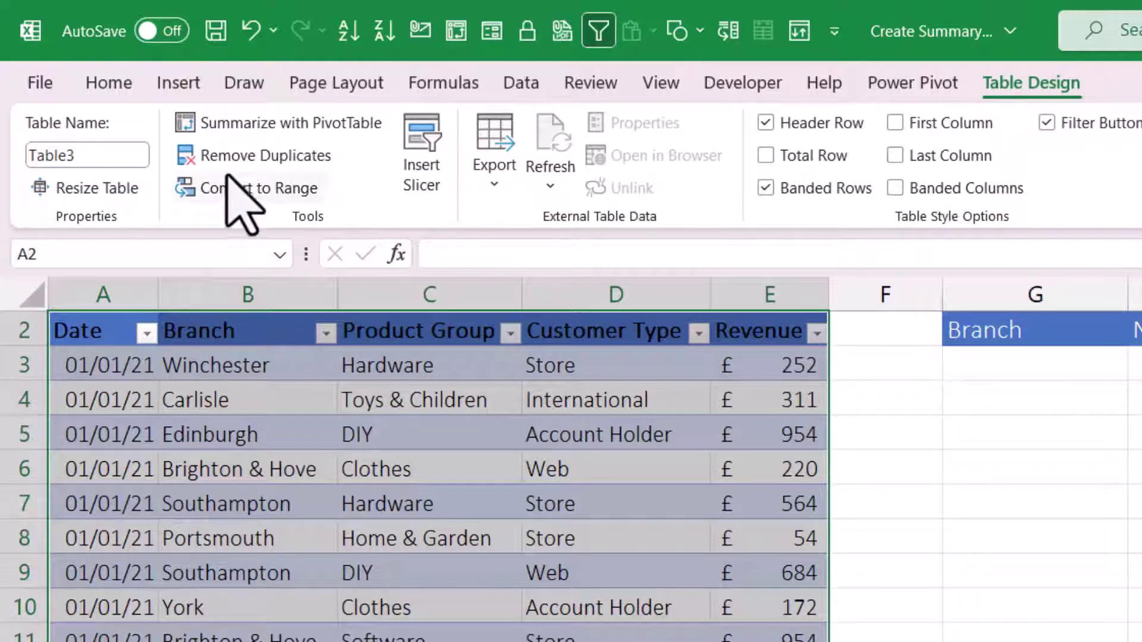
Rename the table from Table3 to Transactions.
left_click(113, 158)
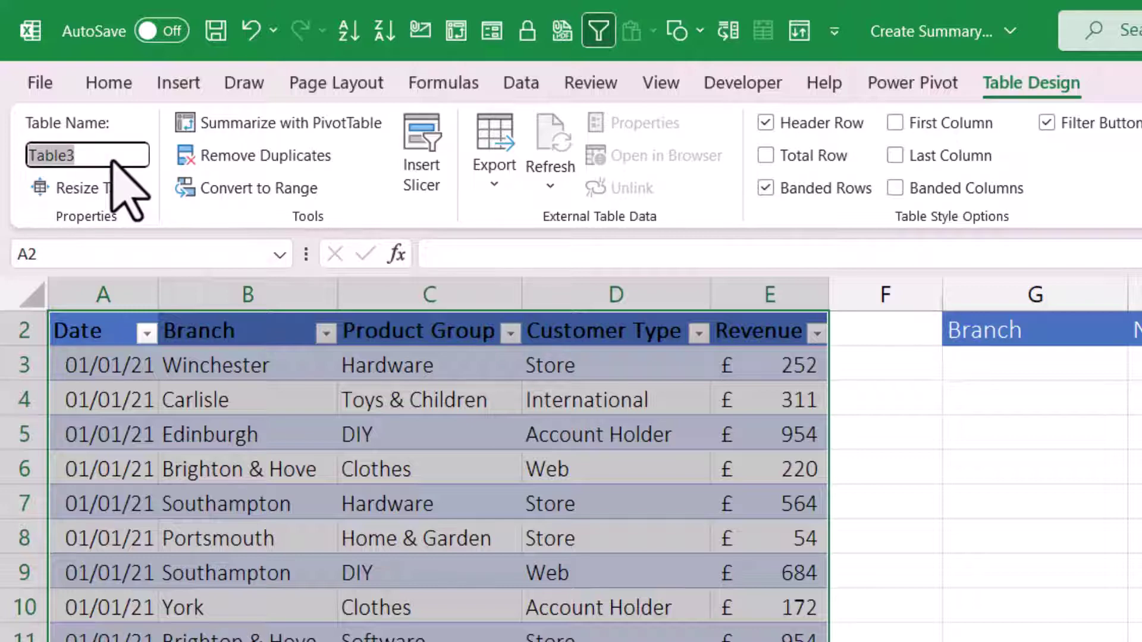
type("T")
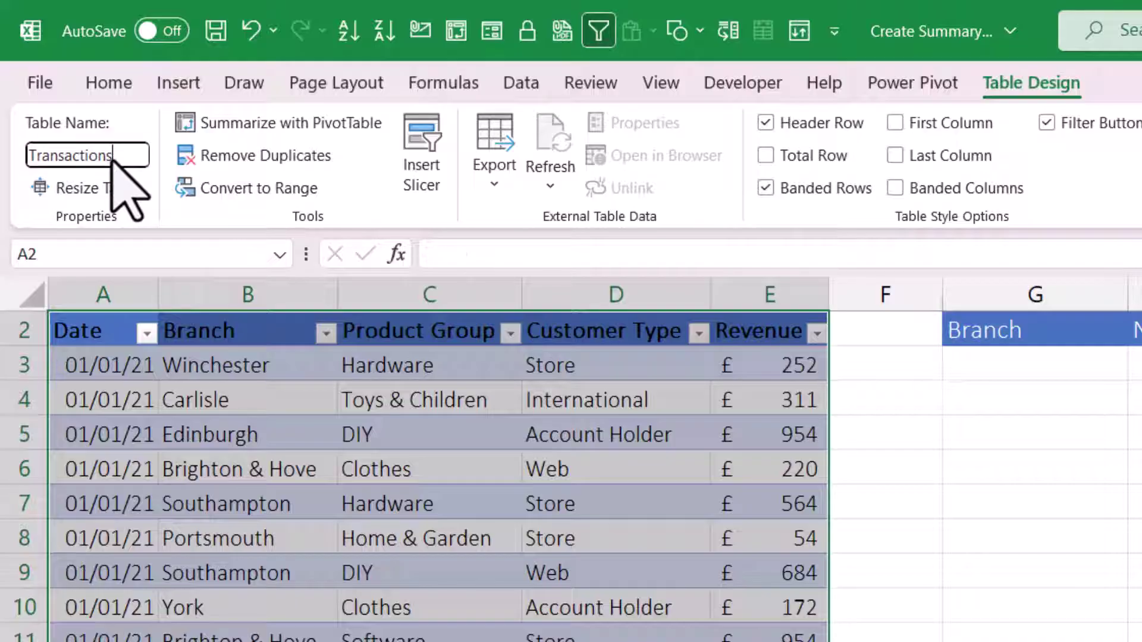
type("ransactions")
key("Return")
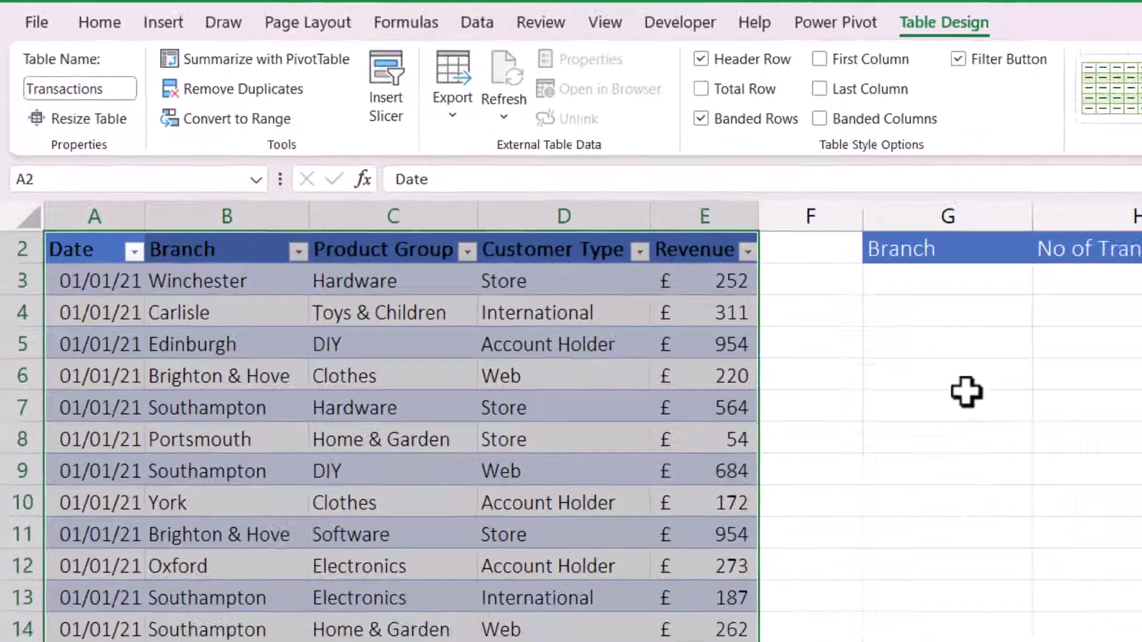
Enter =UNIQUE(Transactions[Branch]) in G3 to spill the ten distinct branches.
scroll(1052, 451, "up", 1)
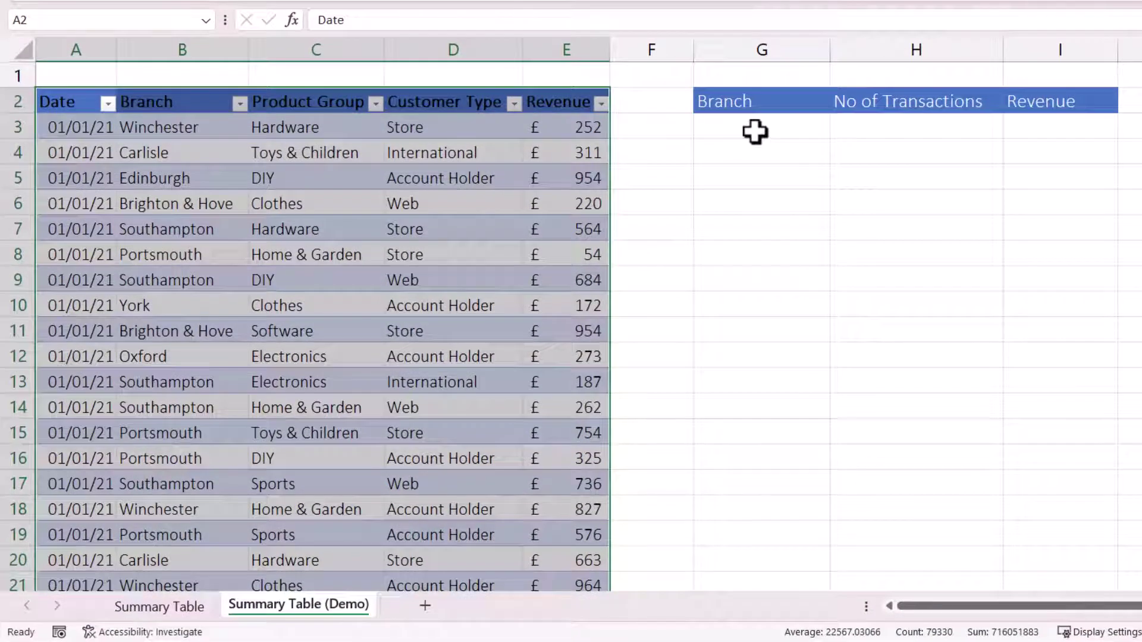
left_click(755, 132)
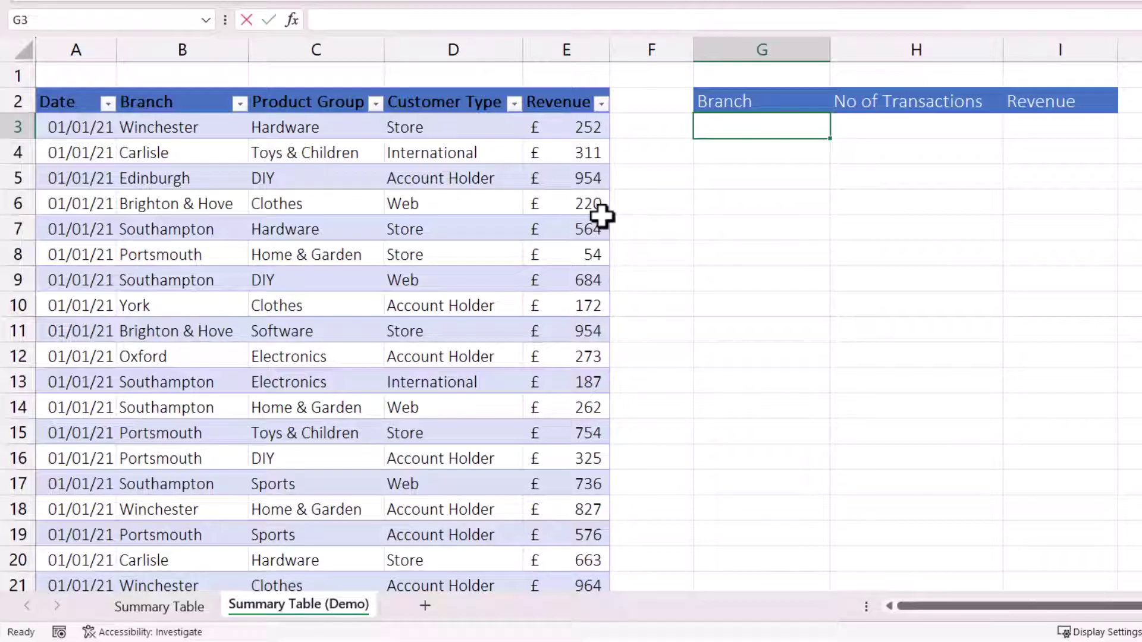
type("=u")
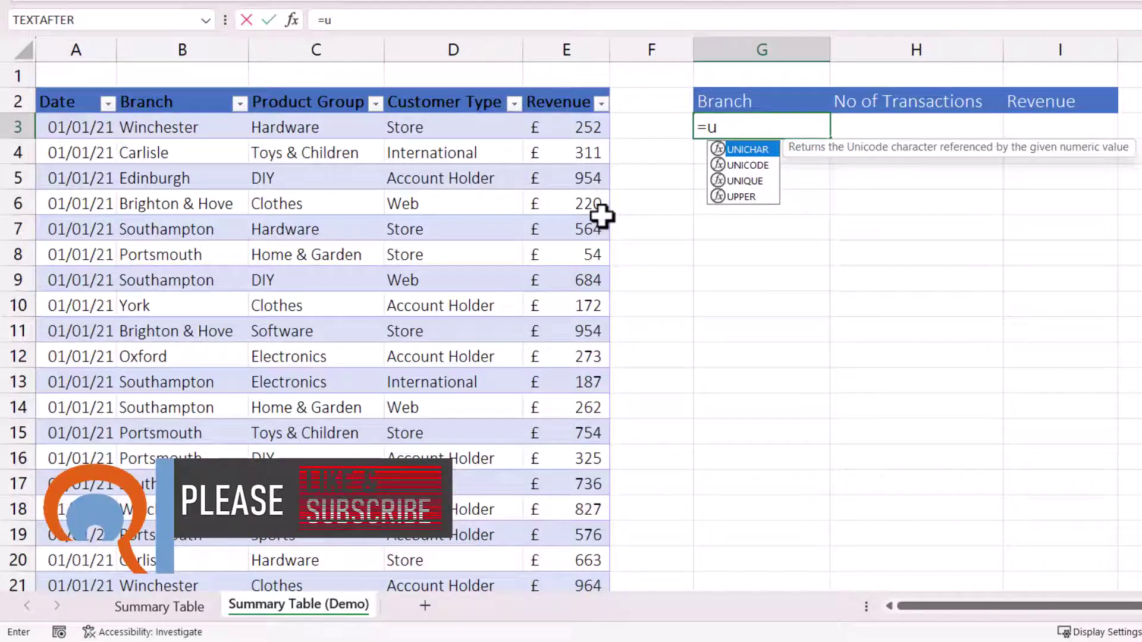
double_click(744, 180)
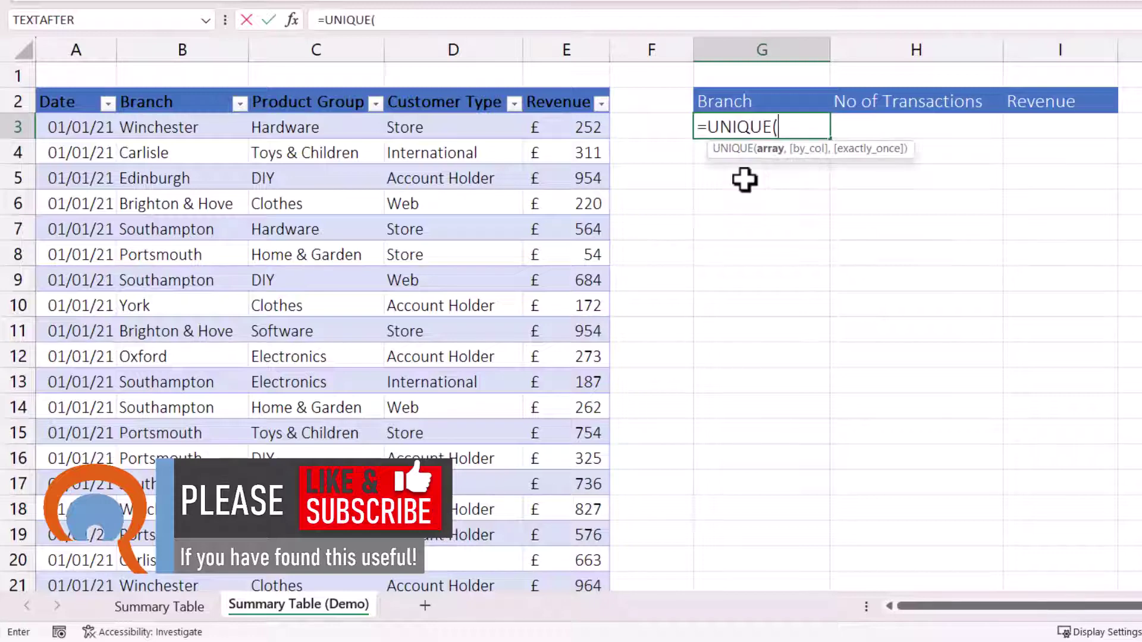
left_click(176, 81)
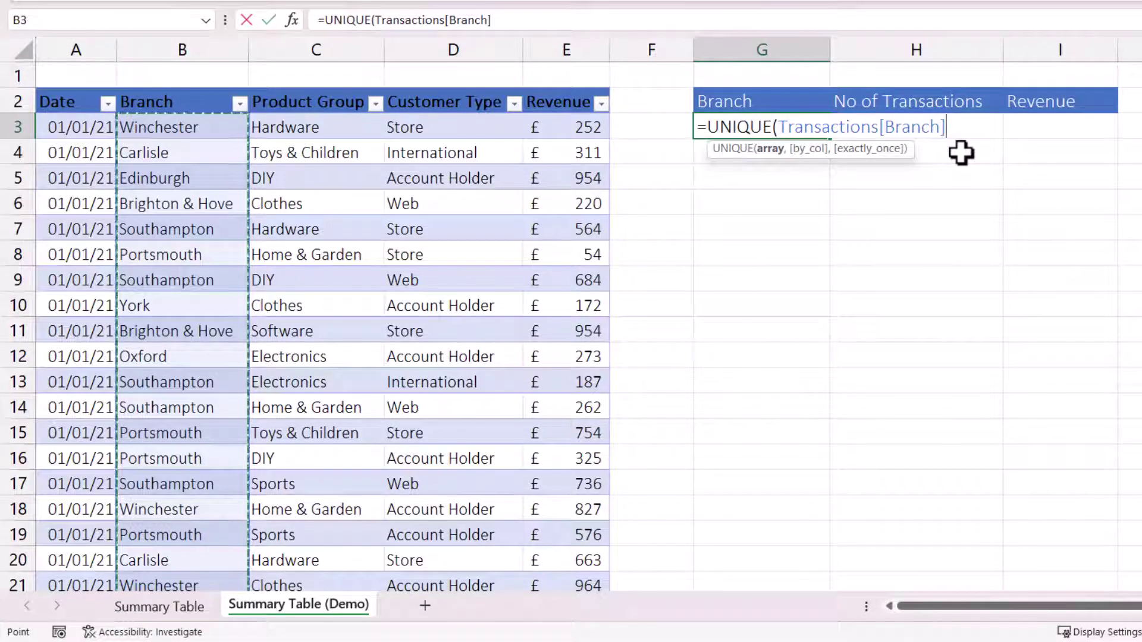
type(")")
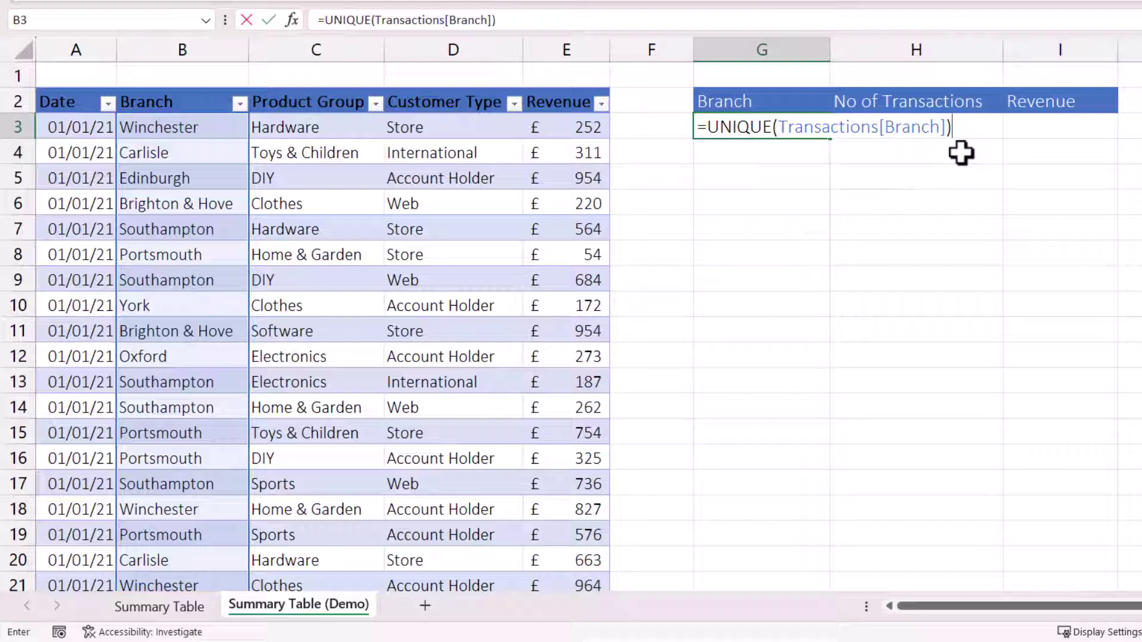
key("Return")
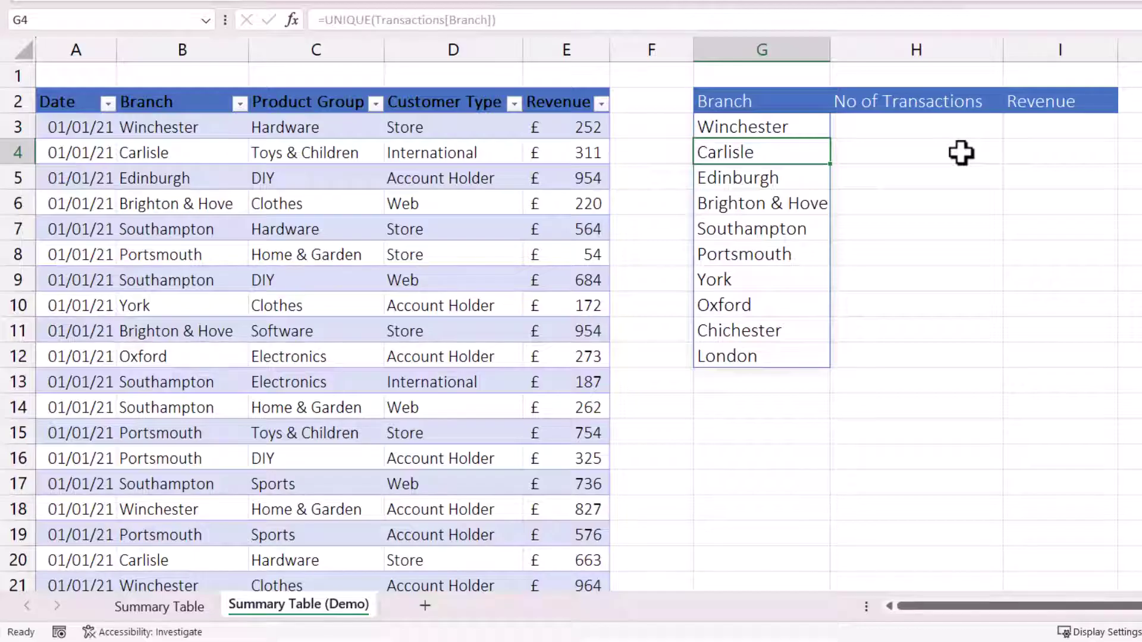
Wrap the G3 formula so it reads =SORT(UNIQUE(Transactions[Branch])).
double_click(771, 126)
left_click(707, 127)
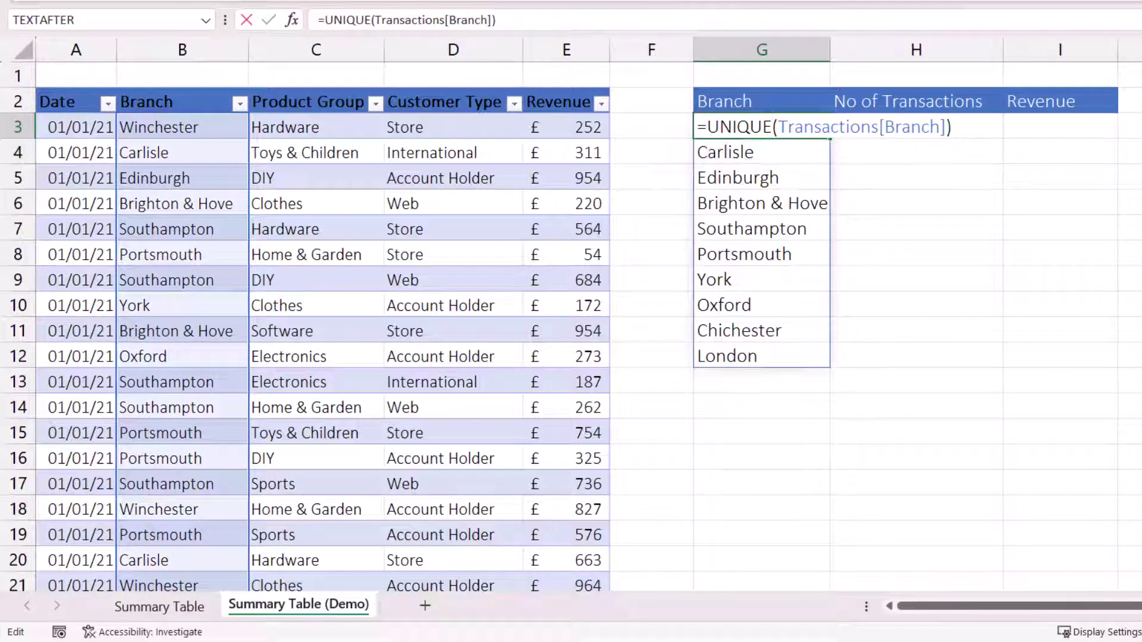
type("SORT")
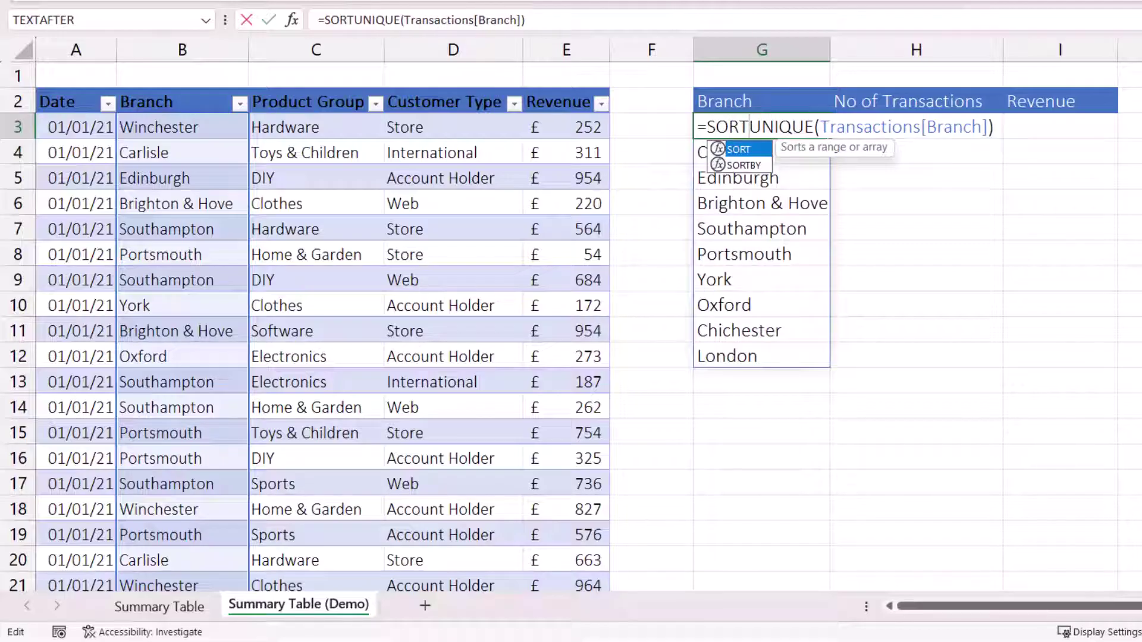
type("(")
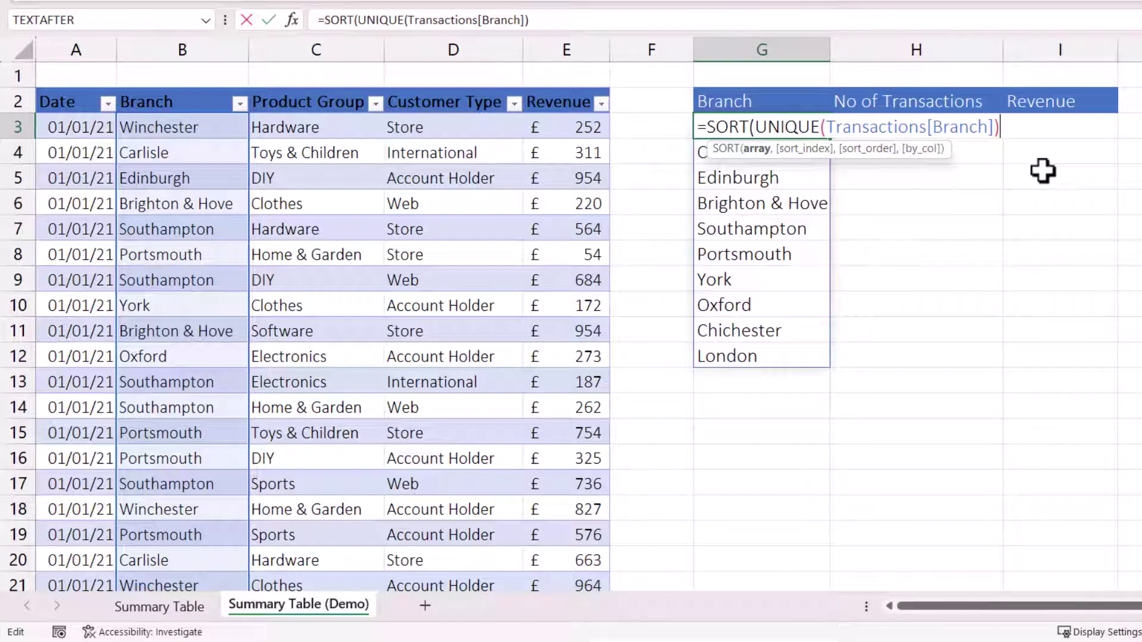
type(")")
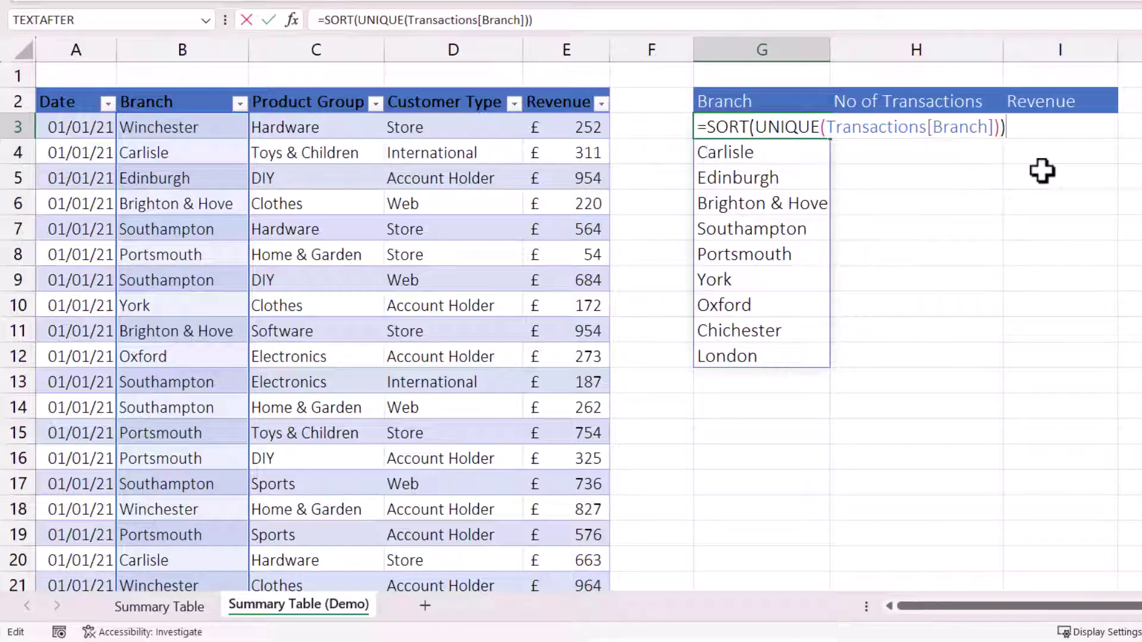
key("Return")
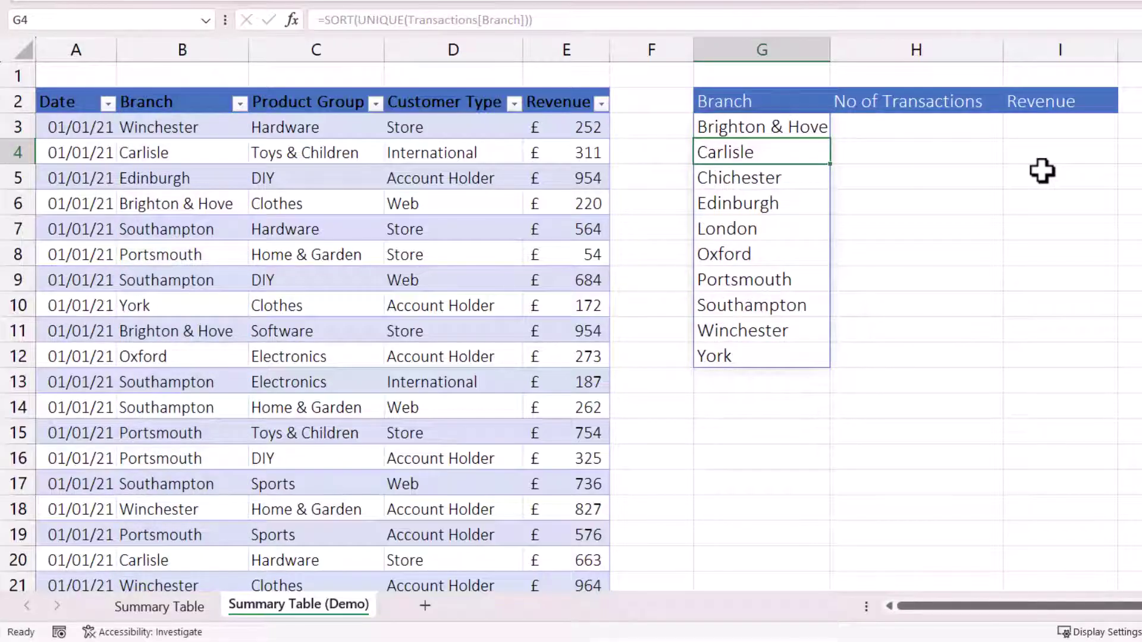
Enter =COUNTIF(Transactions[Branch],G3#) in H3 to count each branch's transactions.
left_click(887, 132)
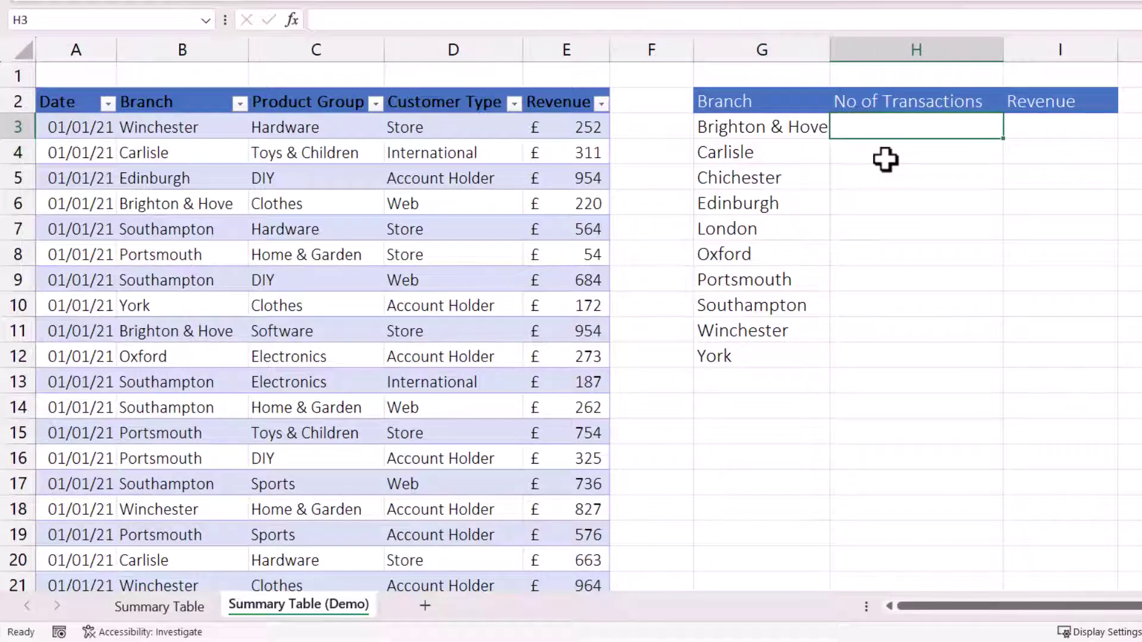
type("=cou")
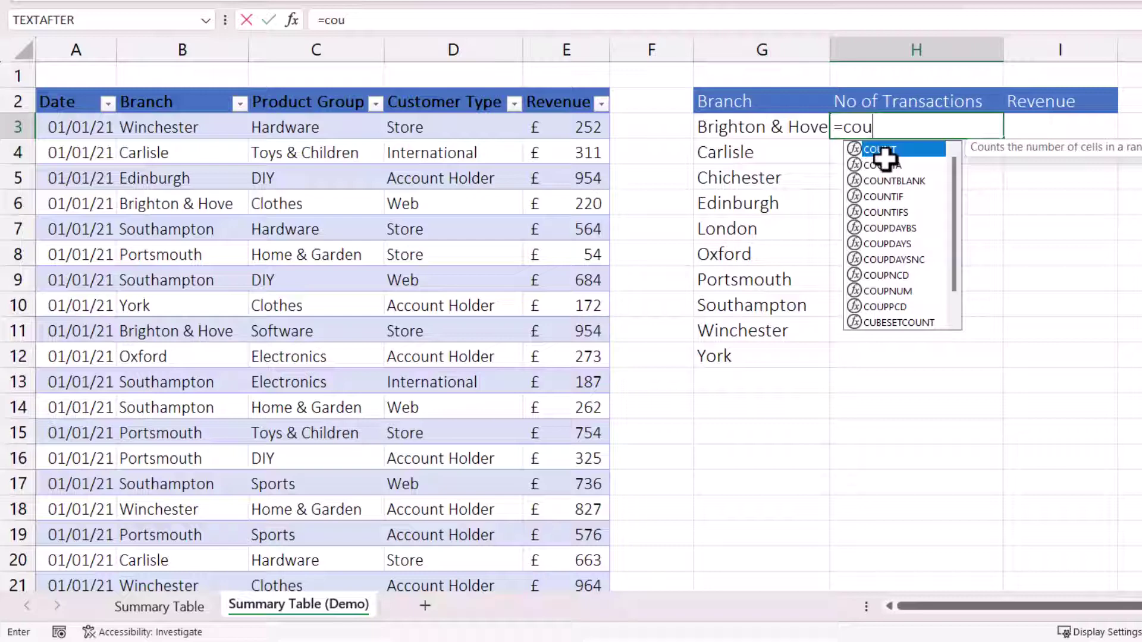
double_click(883, 196)
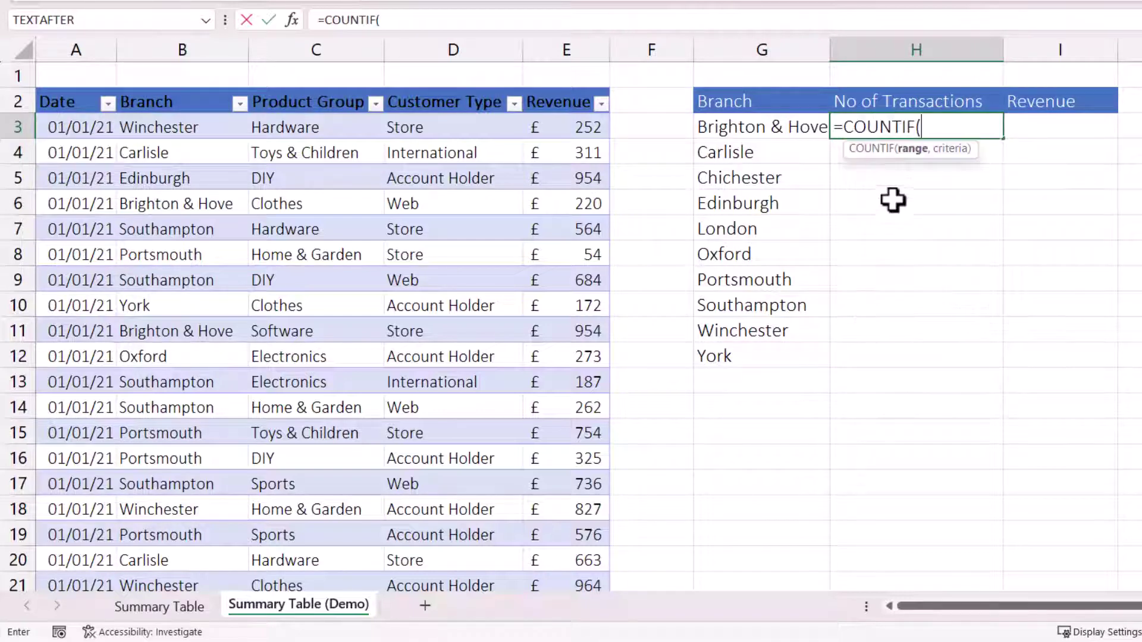
left_click(172, 84)
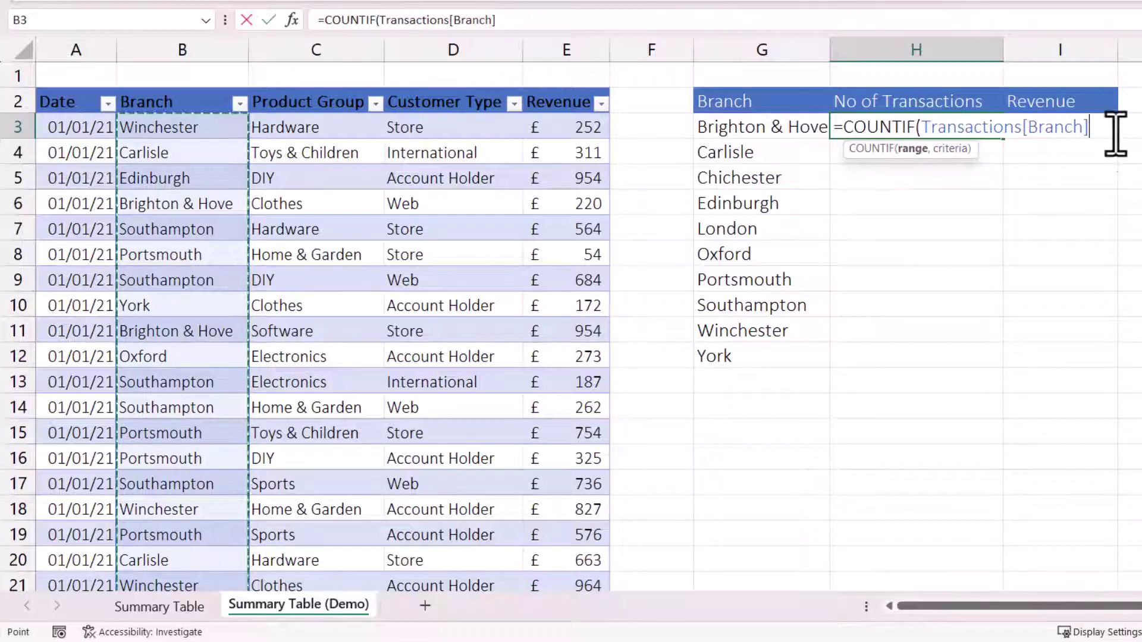
type(",")
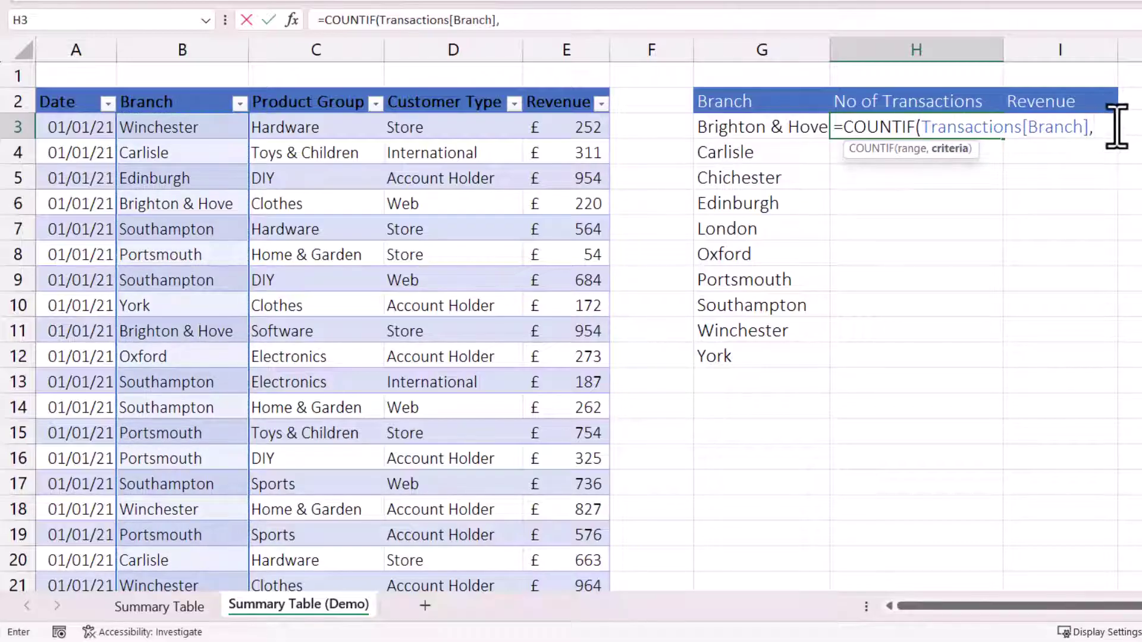
left_click(752, 126)
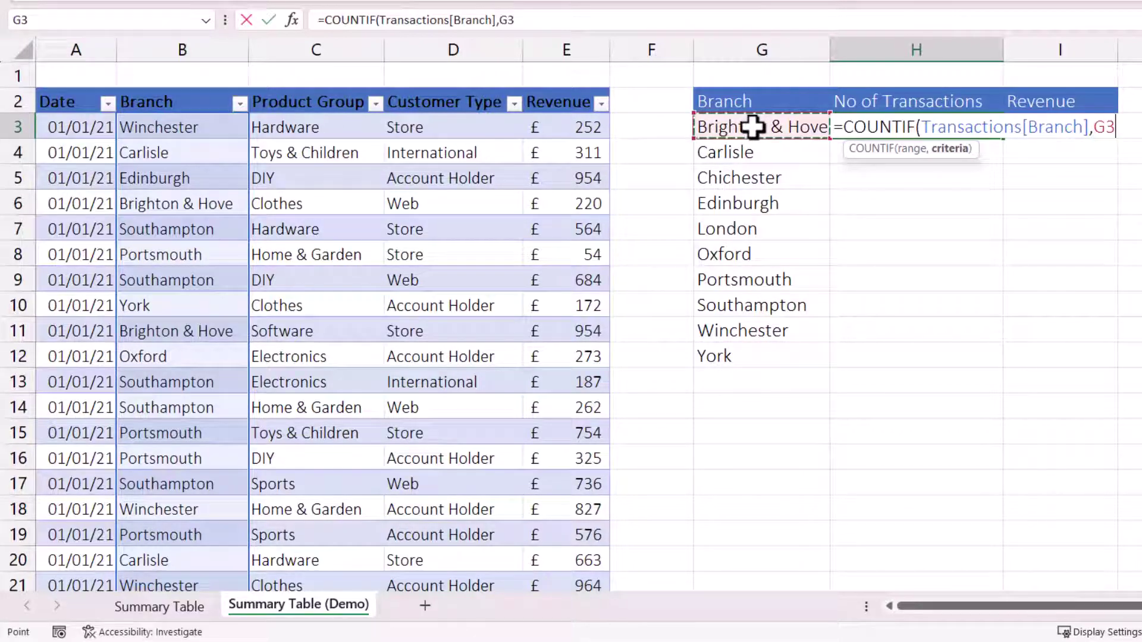
type("#")
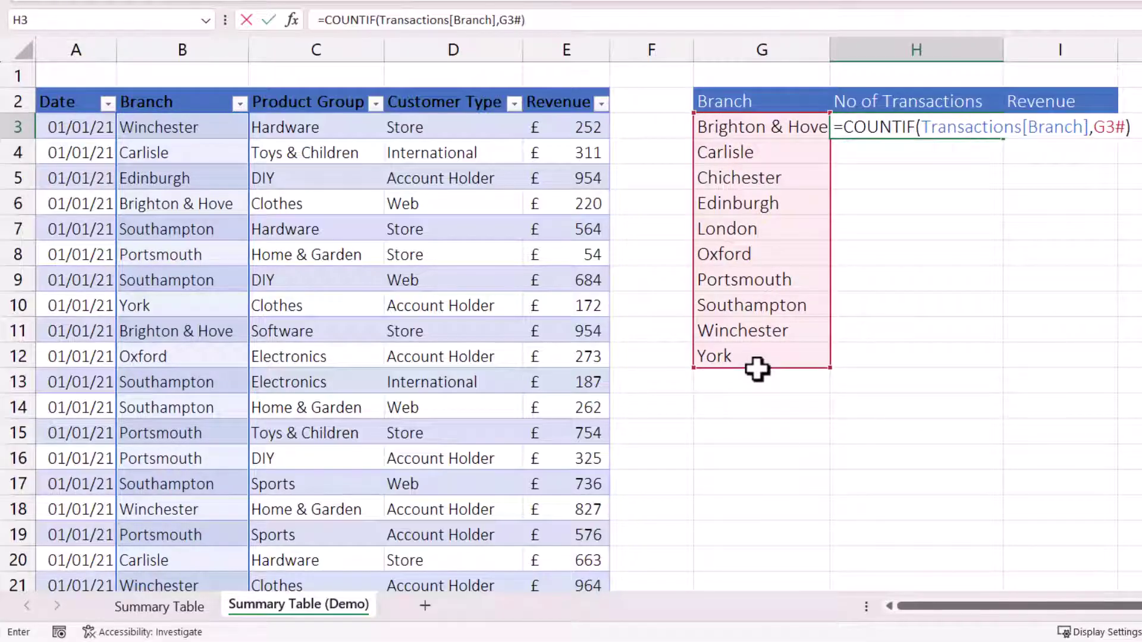
key("Return")
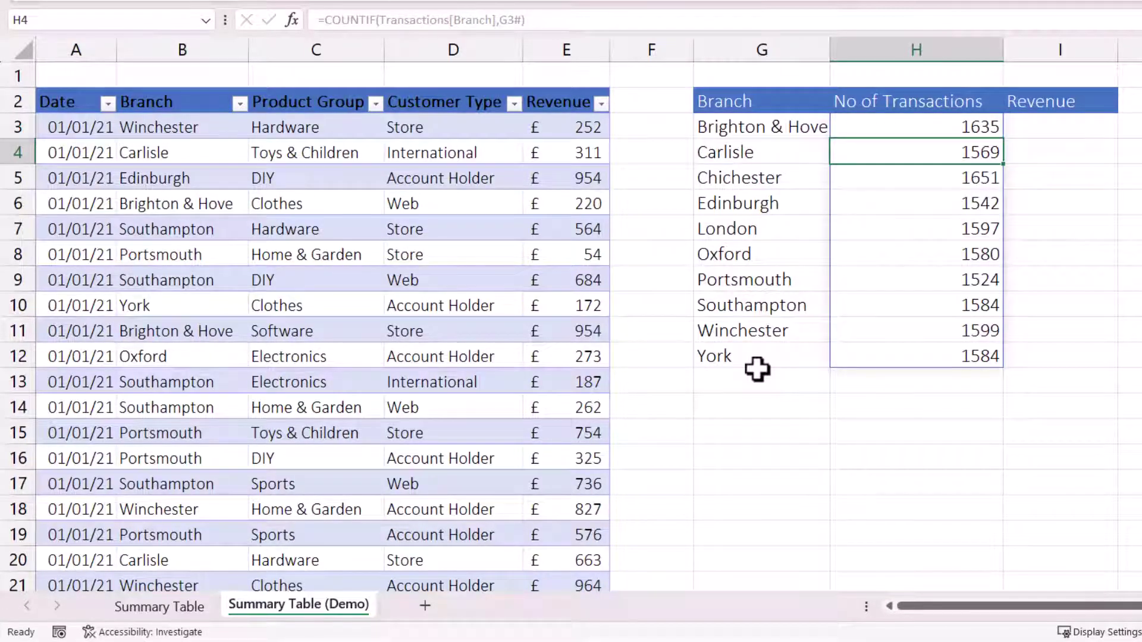
Enter =SUMIF(Transactions[Branch],G3#,Transactions[Revenue]) in I3 to total each branch's revenue.
left_click(1074, 122)
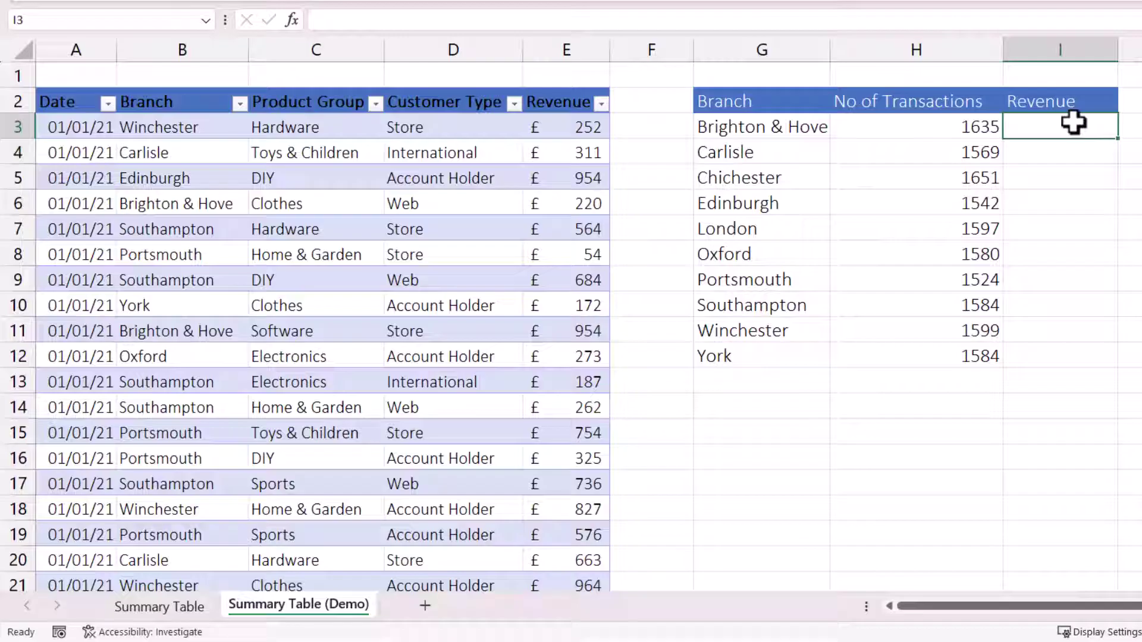
type("=sum")
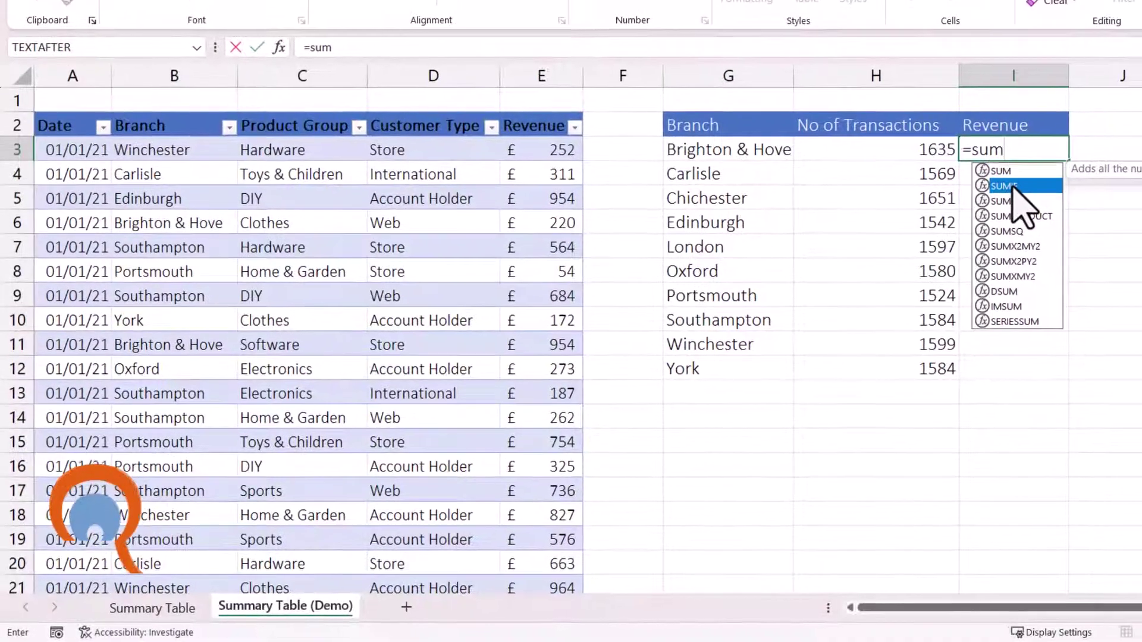
double_click(1049, 165)
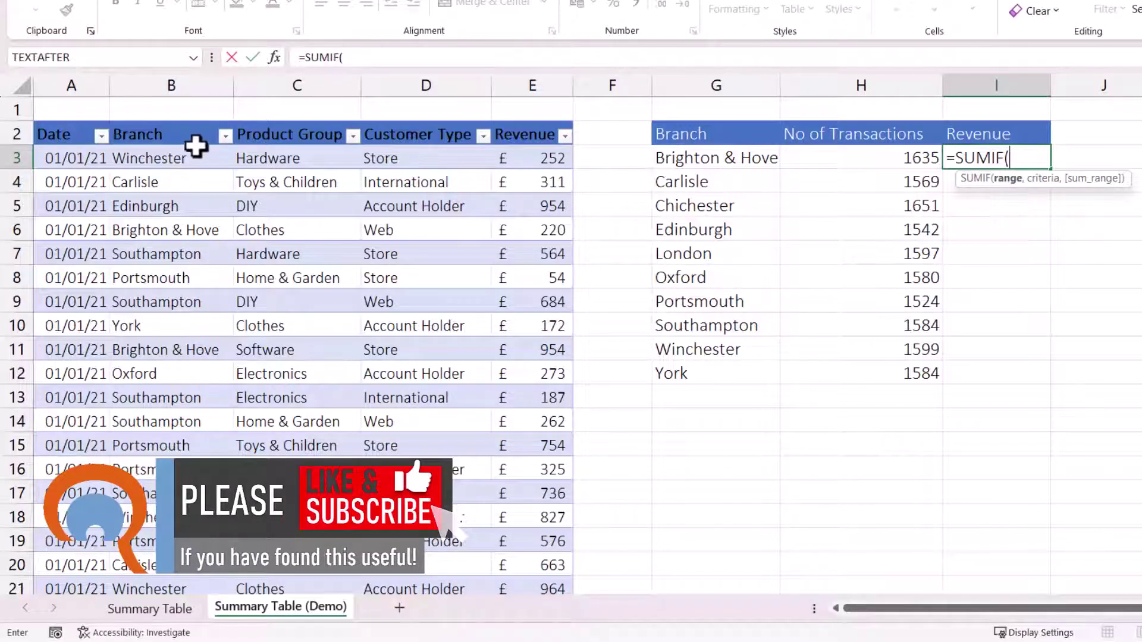
left_click(173, 114)
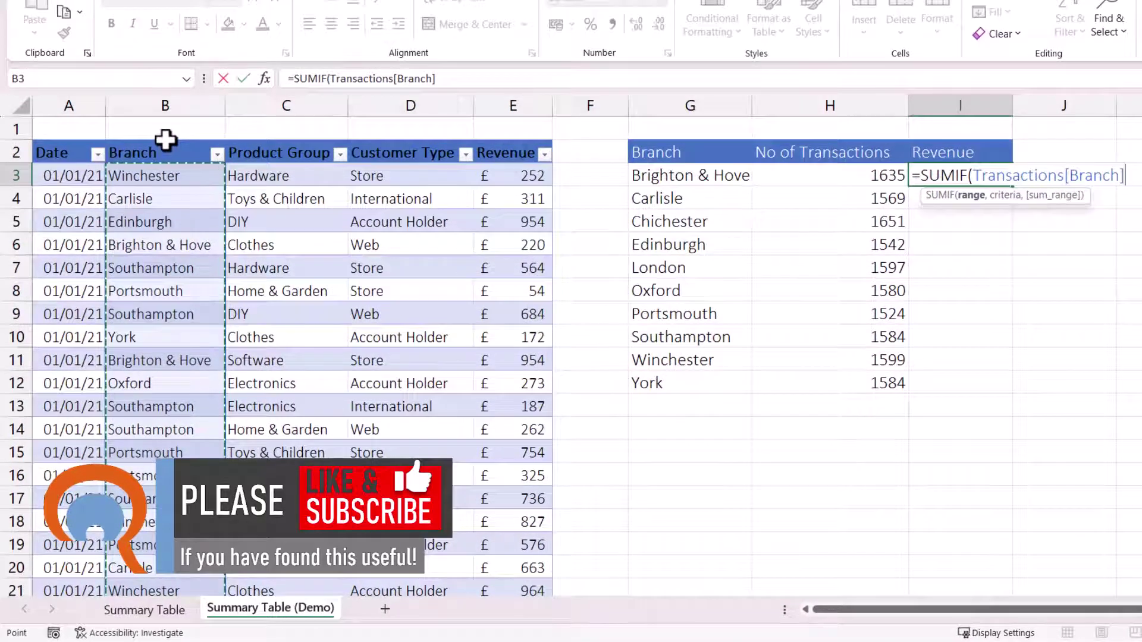
type(",")
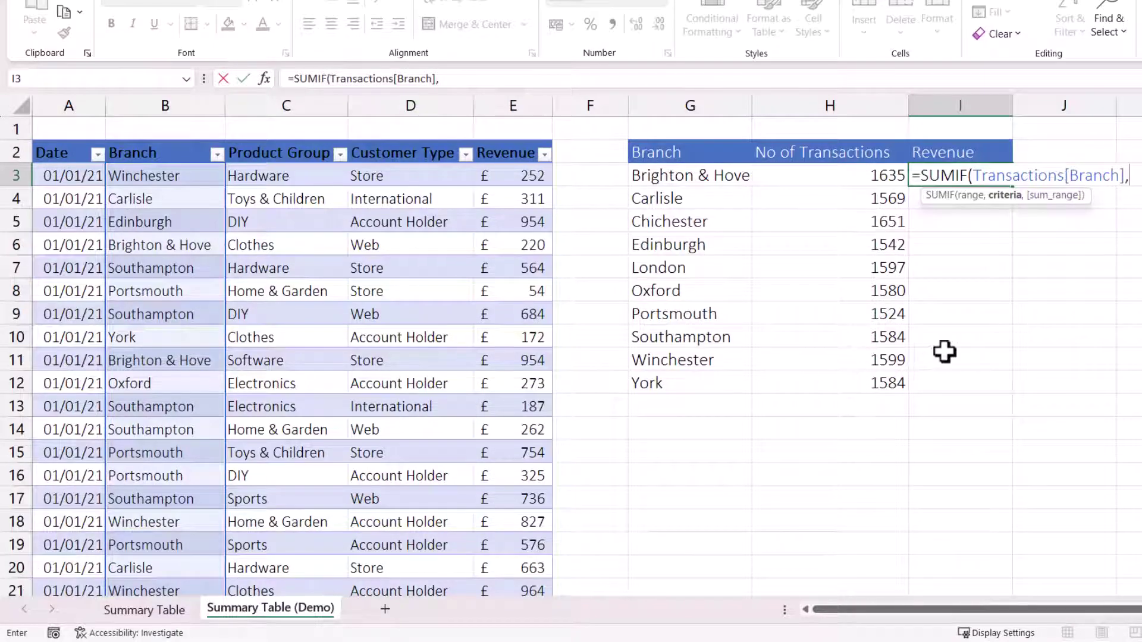
left_click(668, 171)
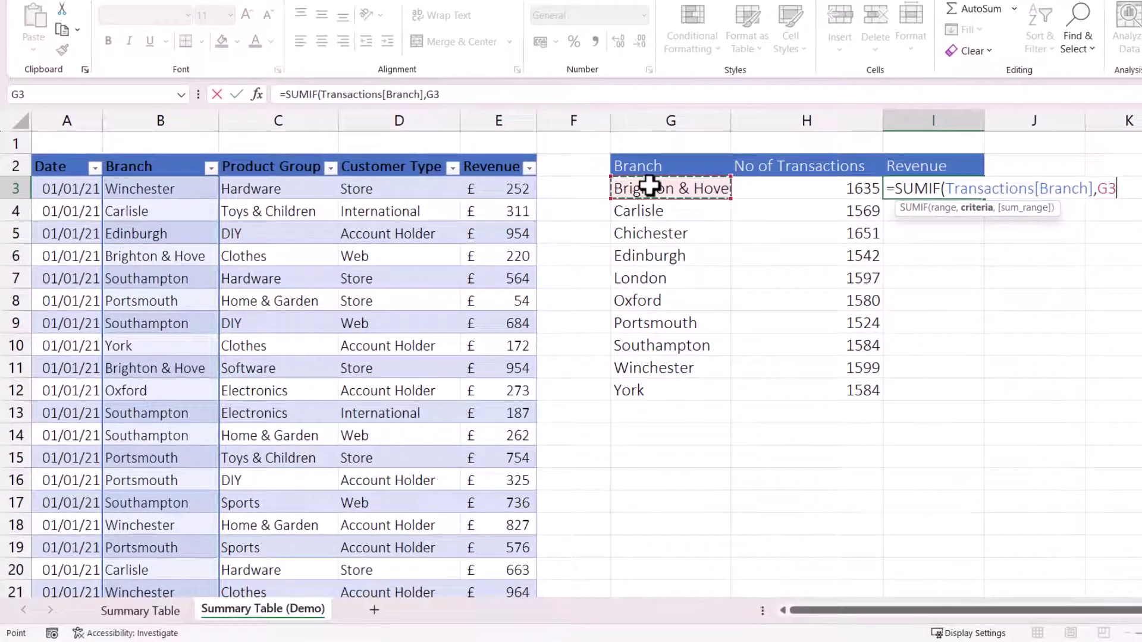
type("#")
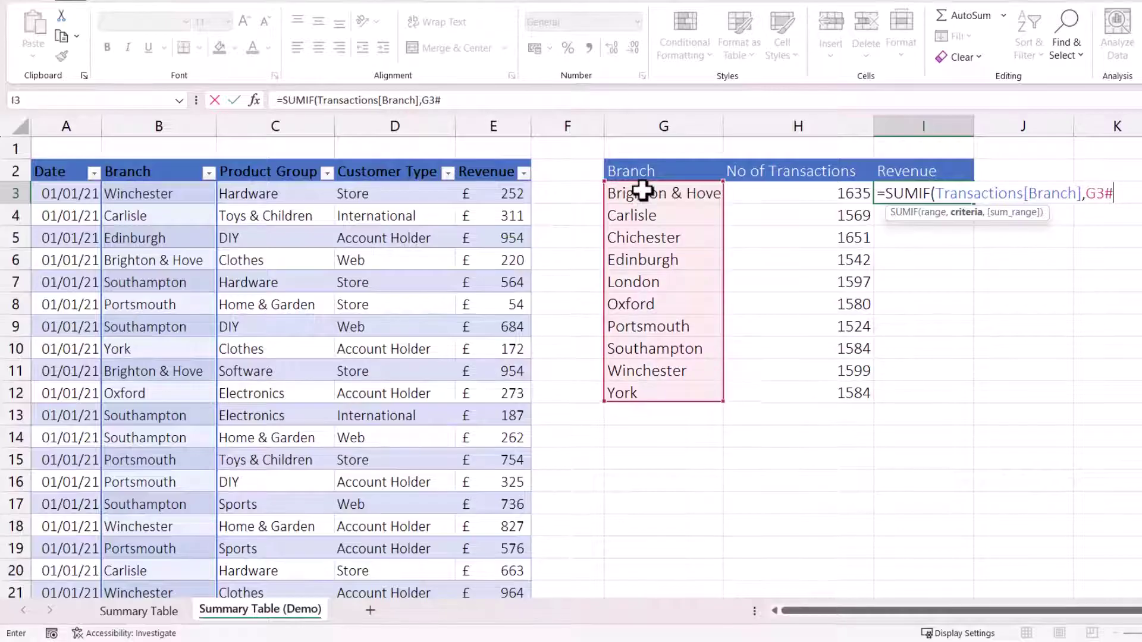
type(",")
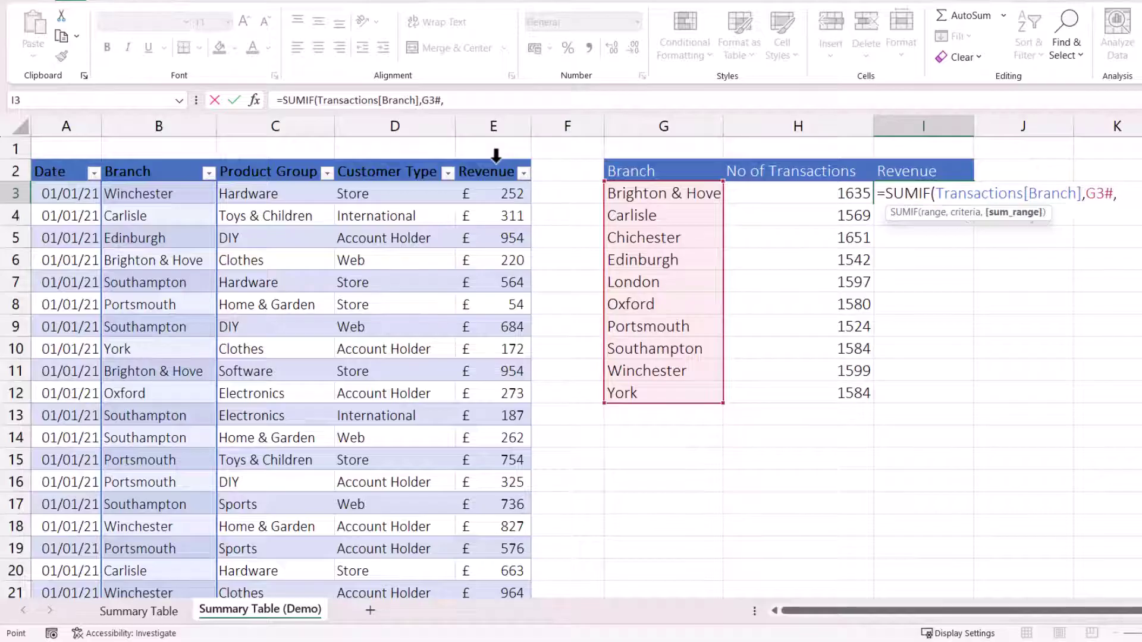
left_click(496, 155)
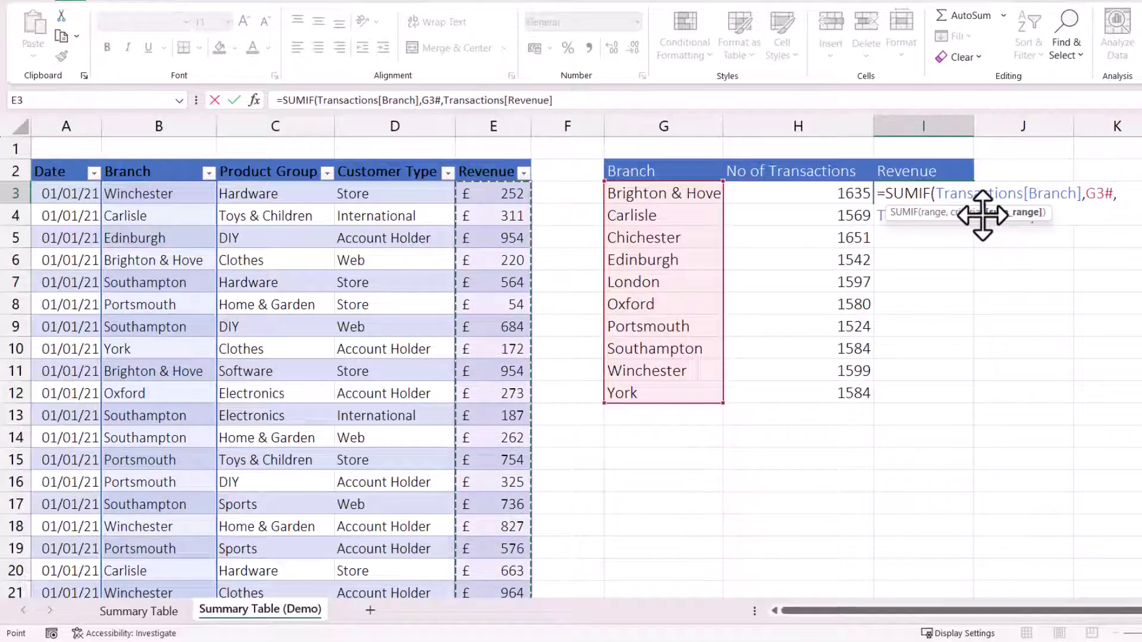
left_click_drag(982, 215, 981, 254)
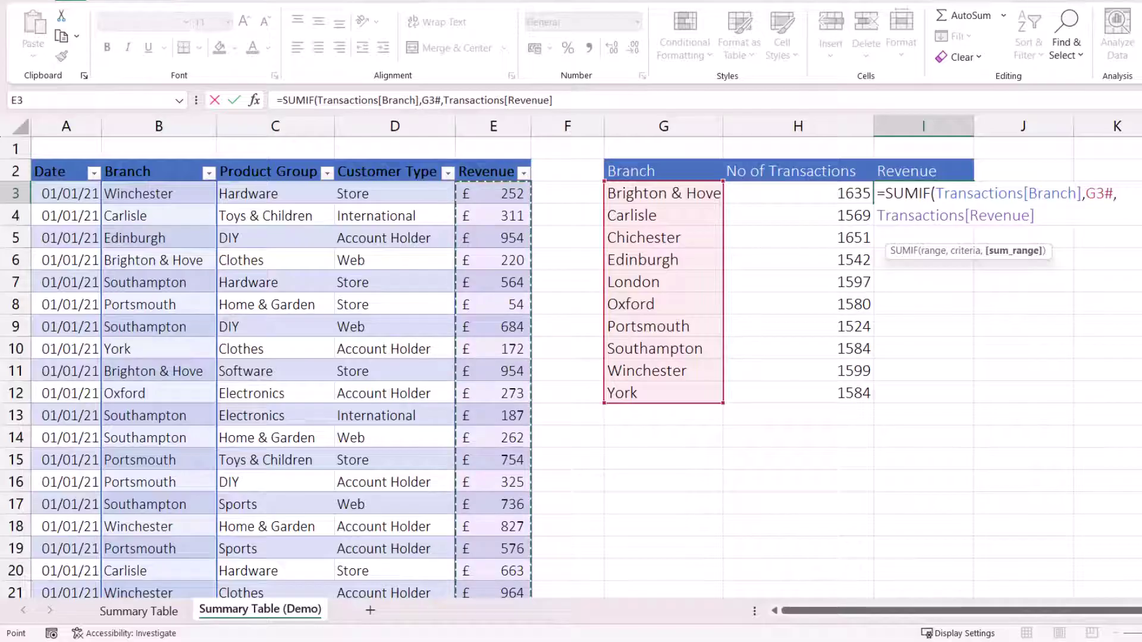
type(")")
key("Return")
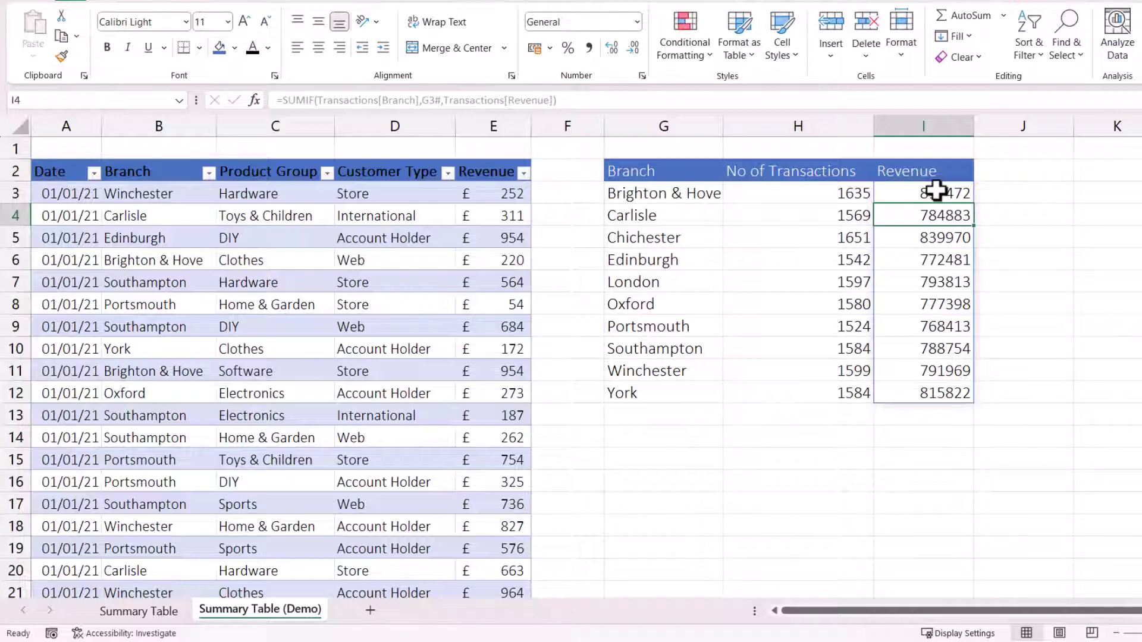
Apply Currency format to the revenue totals in I3:I12.
left_click_drag(937, 191, 919, 389)
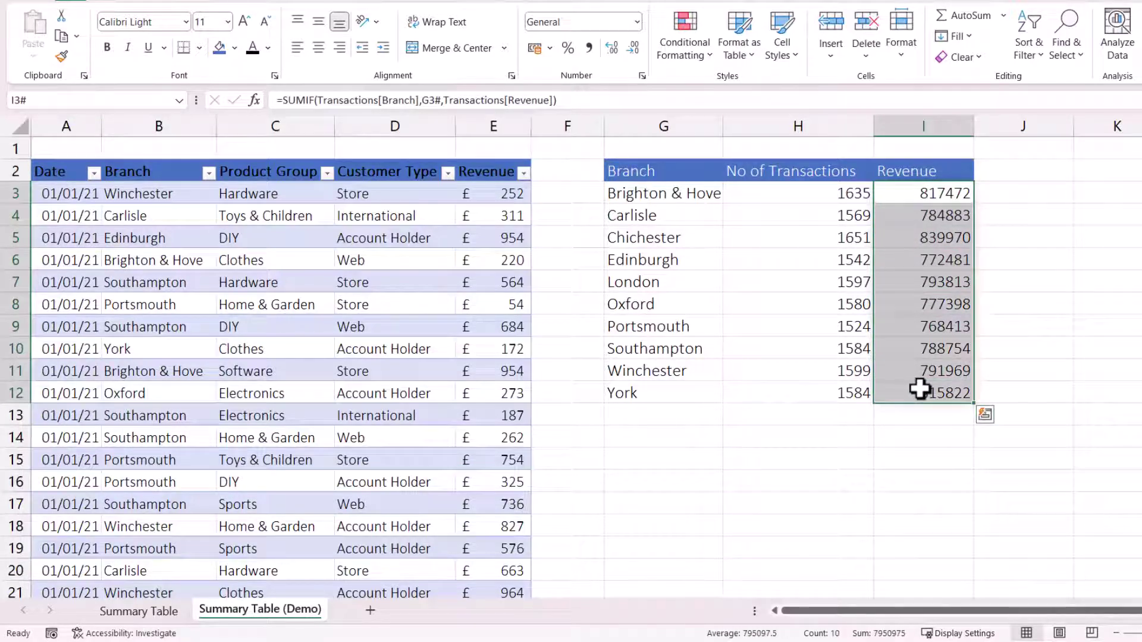
key("ctrl+shift+4")
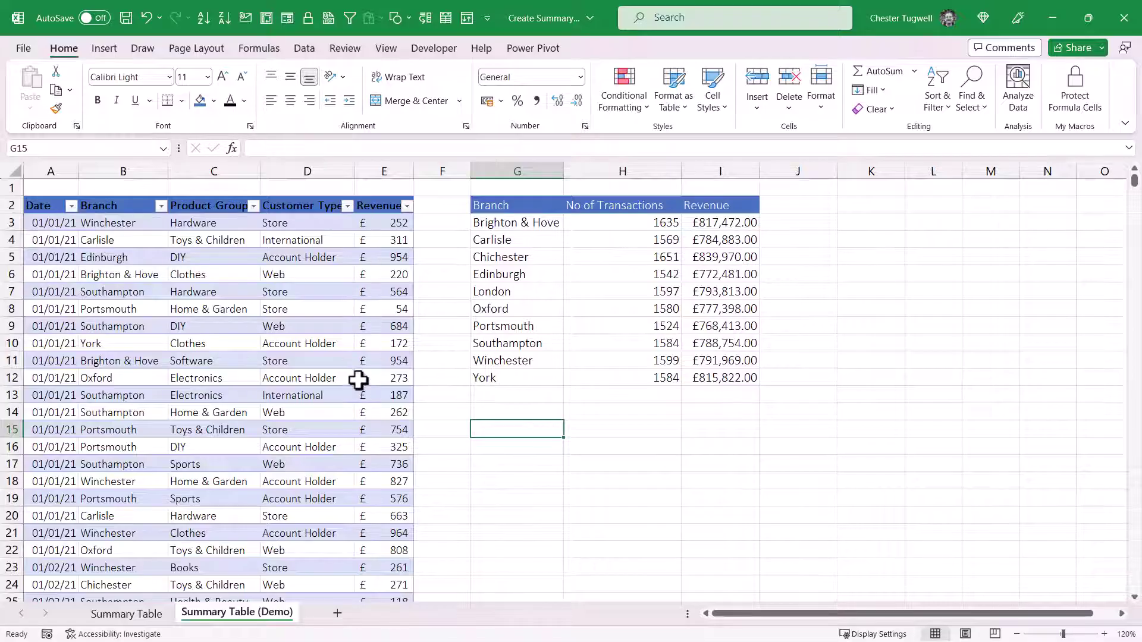
Insert a PivotTable from the Transactions table at G15 on the current sheet.
left_click(187, 279)
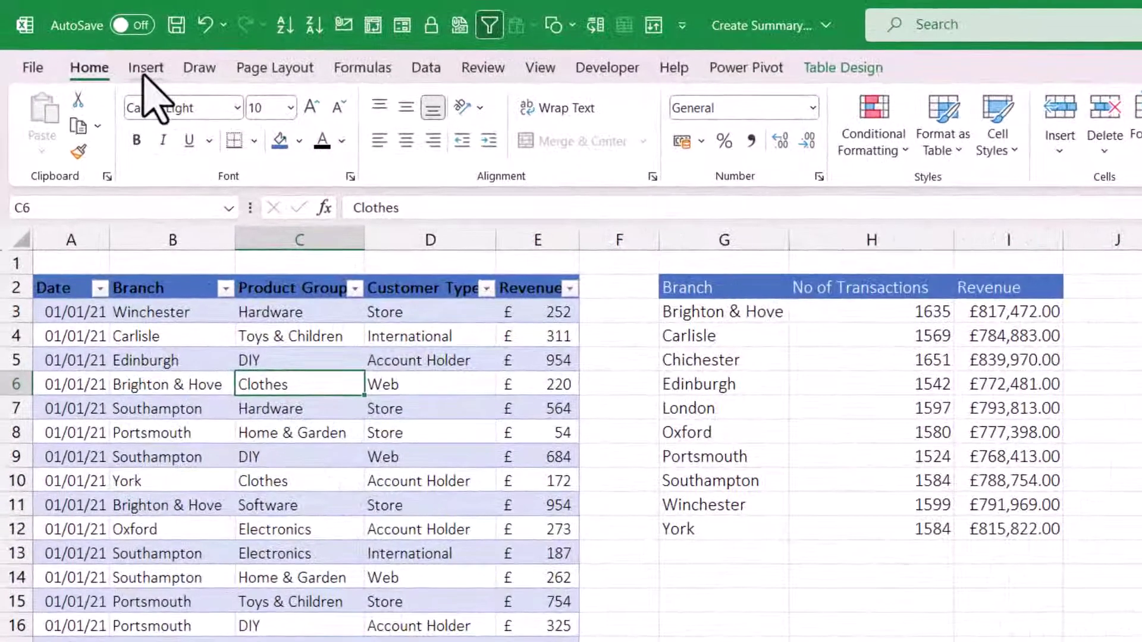
left_click(103, 49)
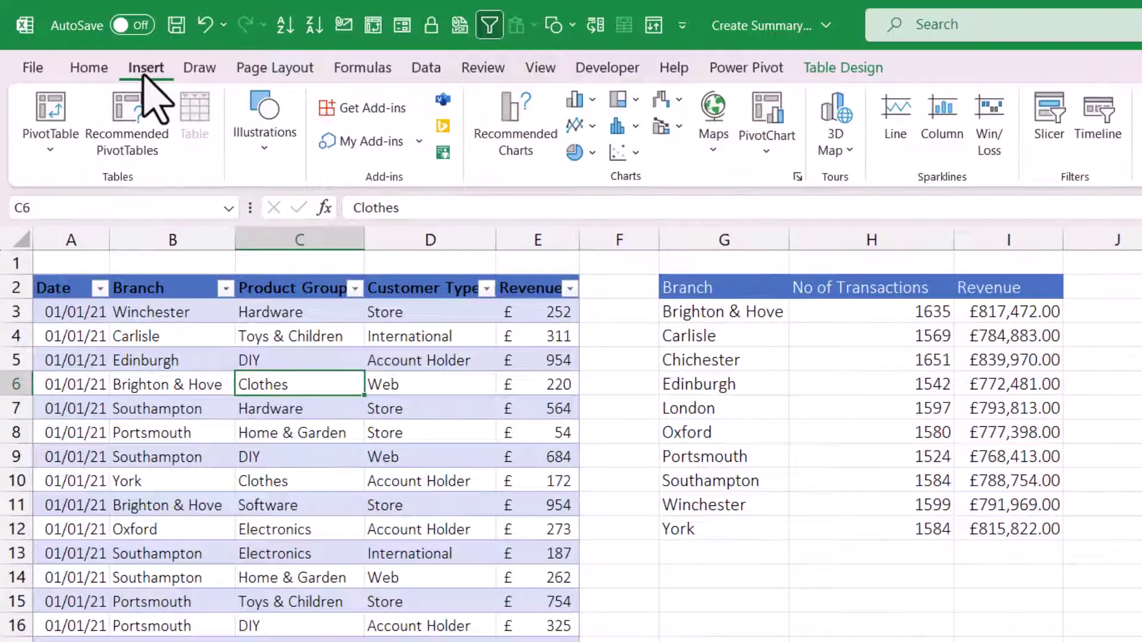
left_click(48, 111)
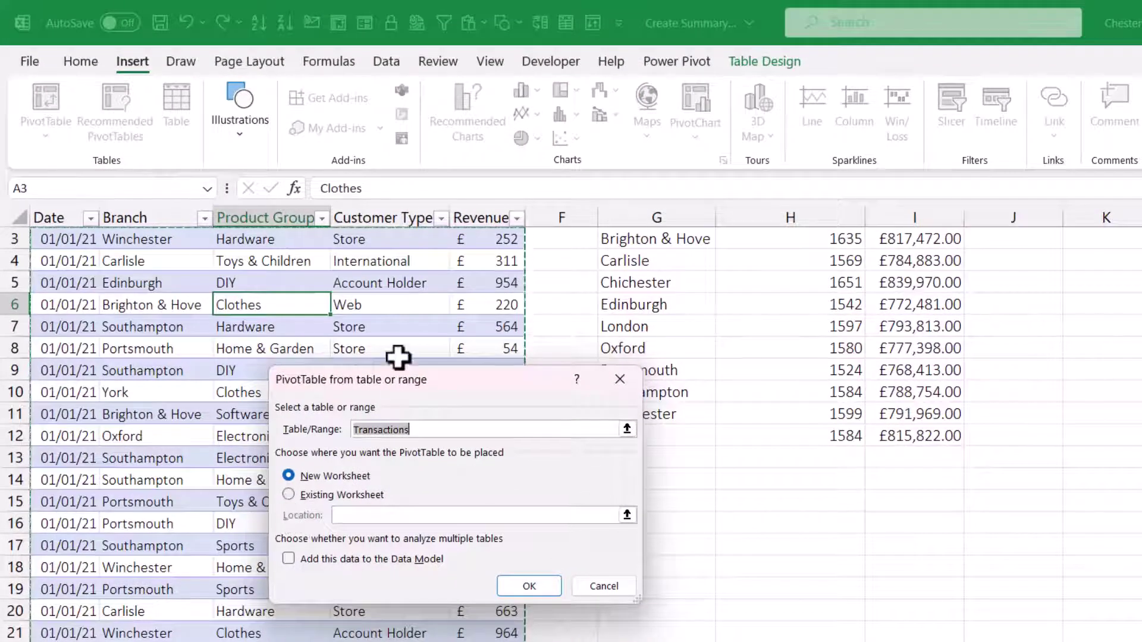
left_click_drag(402, 382, 212, 284)
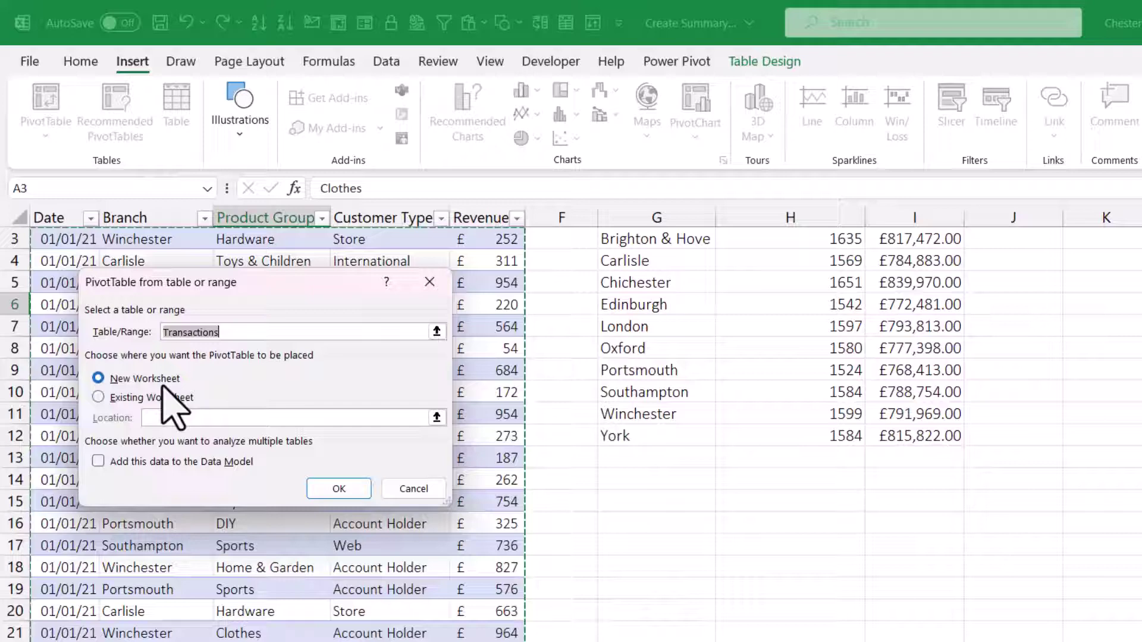
left_click(99, 397)
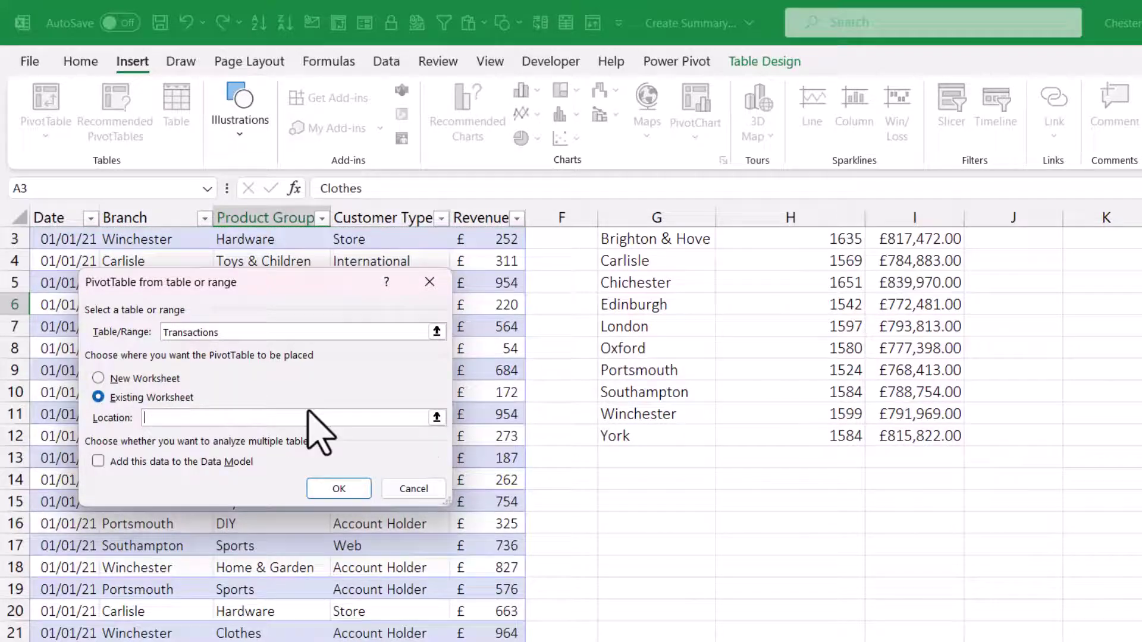
left_click(638, 503)
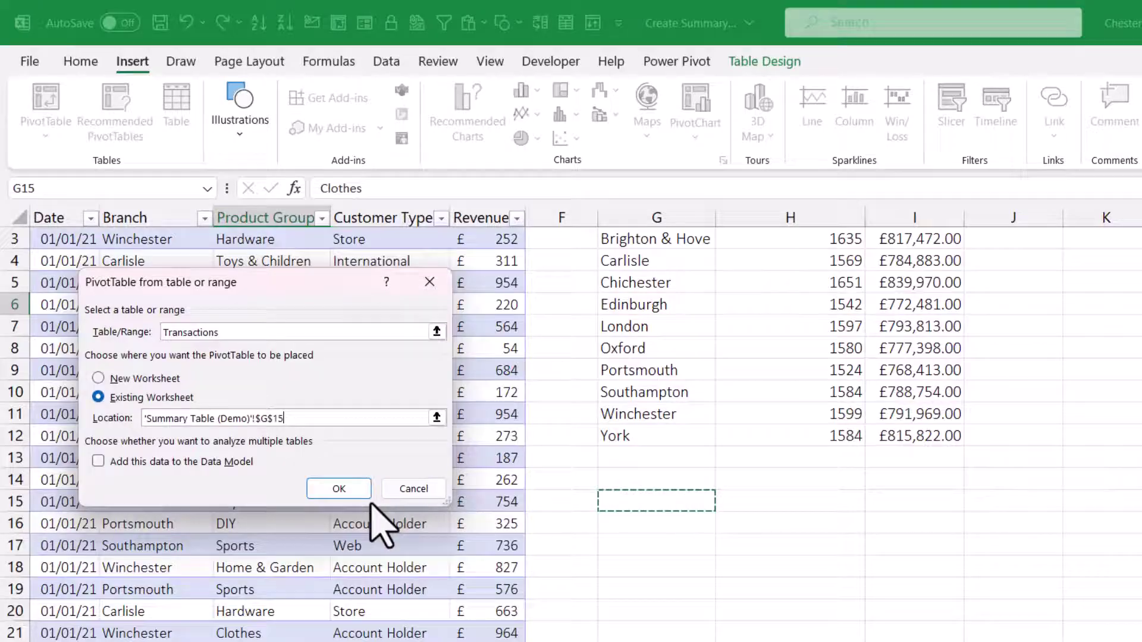
left_click(315, 490)
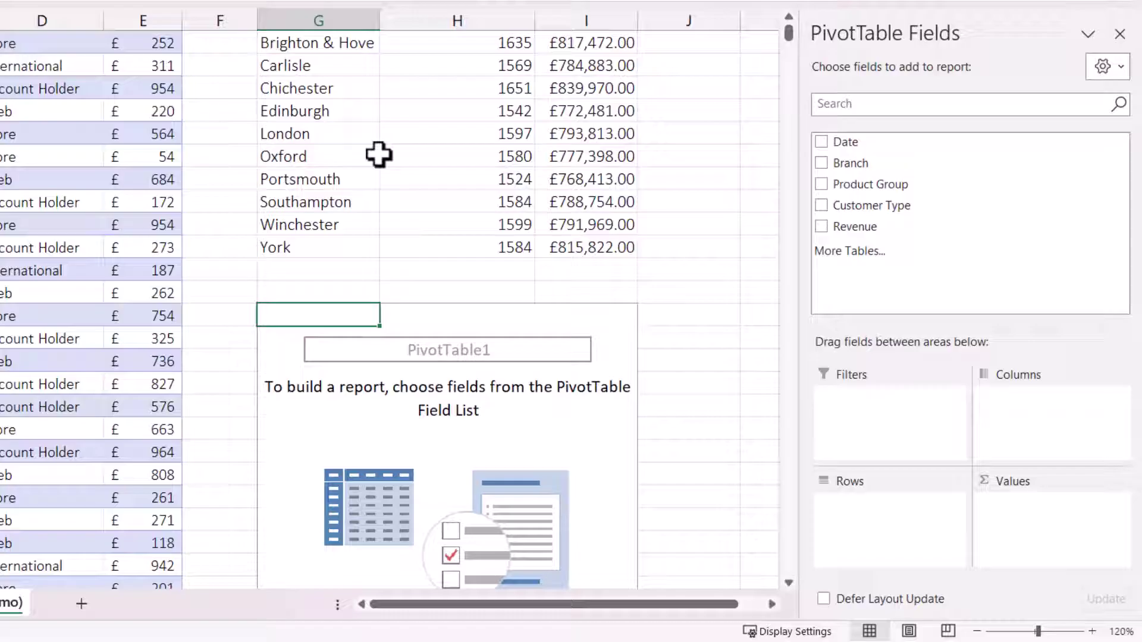
Add Branch as the PivotTable rows and rename Row Labels to Branch.
left_click(822, 163)
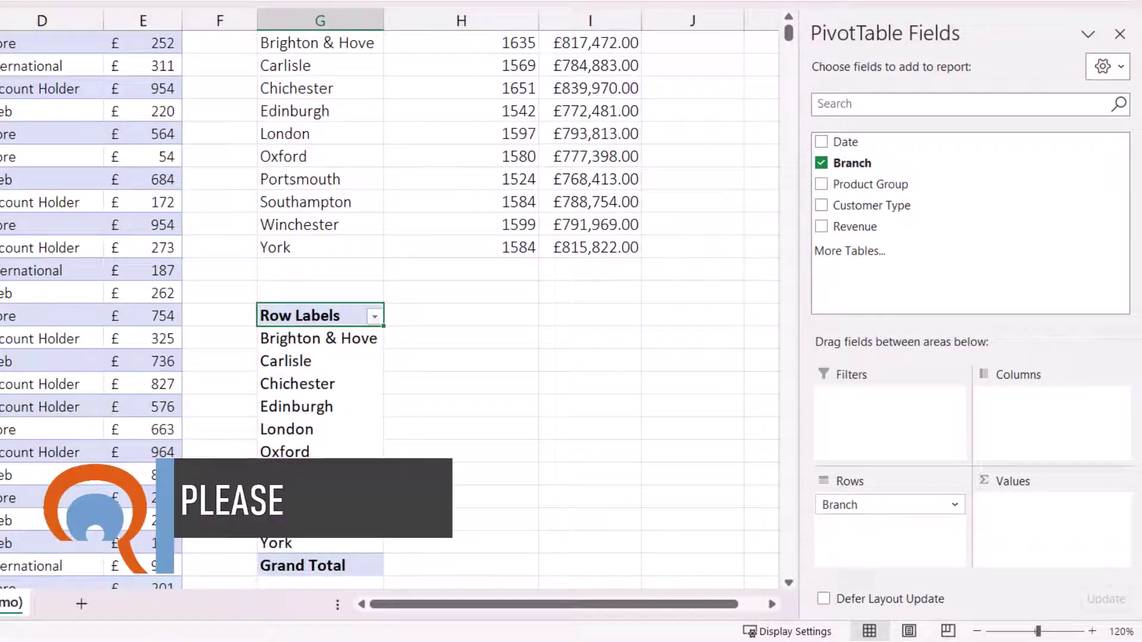
scroll(319, 112, "up", 1)
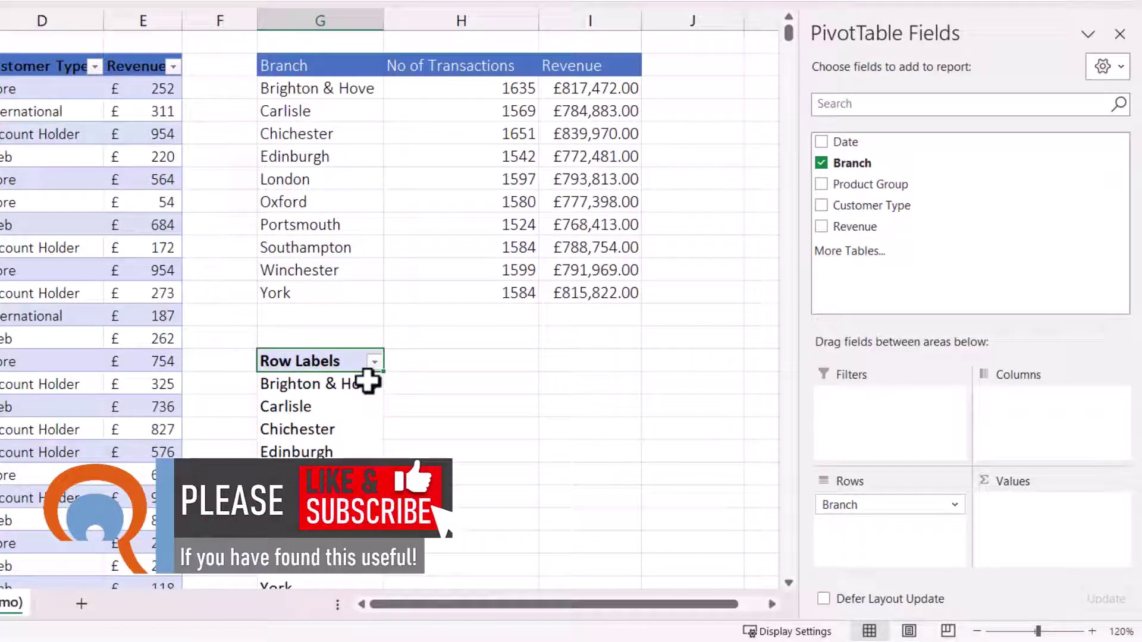
type("Branch")
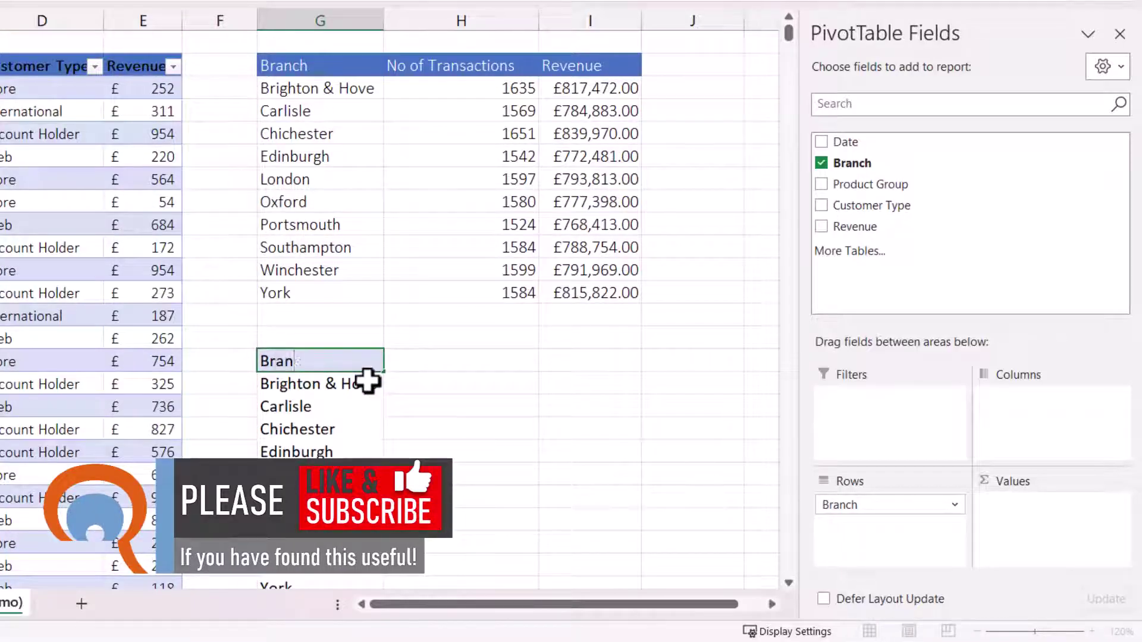
left_click(346, 410)
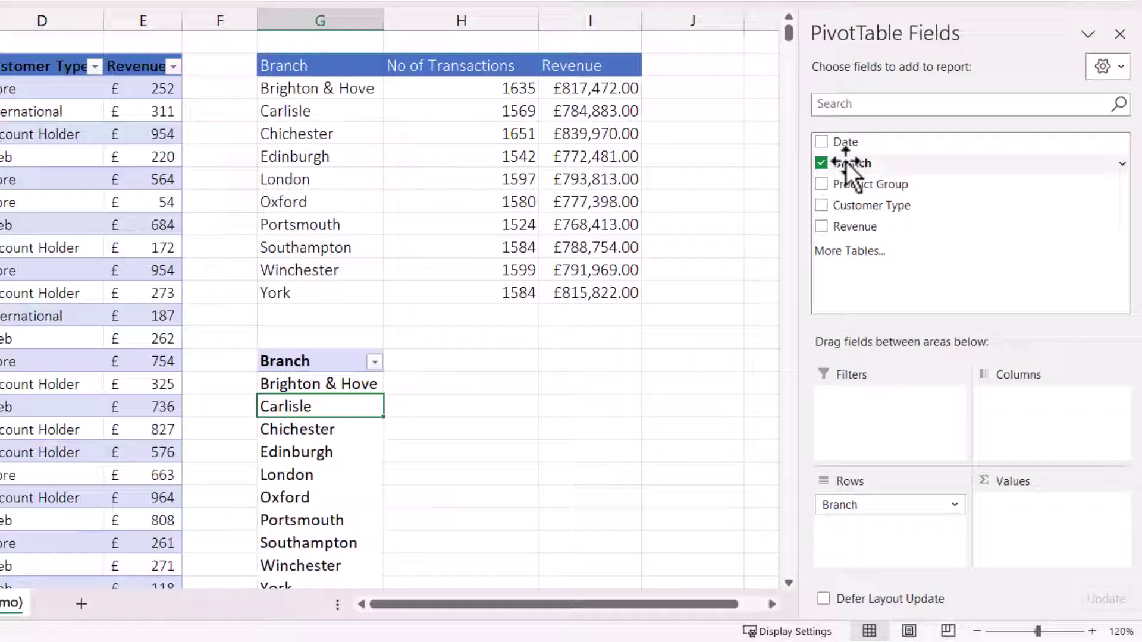
Add a count of Branch to the values, retitle it No of Transactions, and autofit column H.
left_click_drag(846, 161, 1018, 505)
scroll(579, 400, "down", 2)
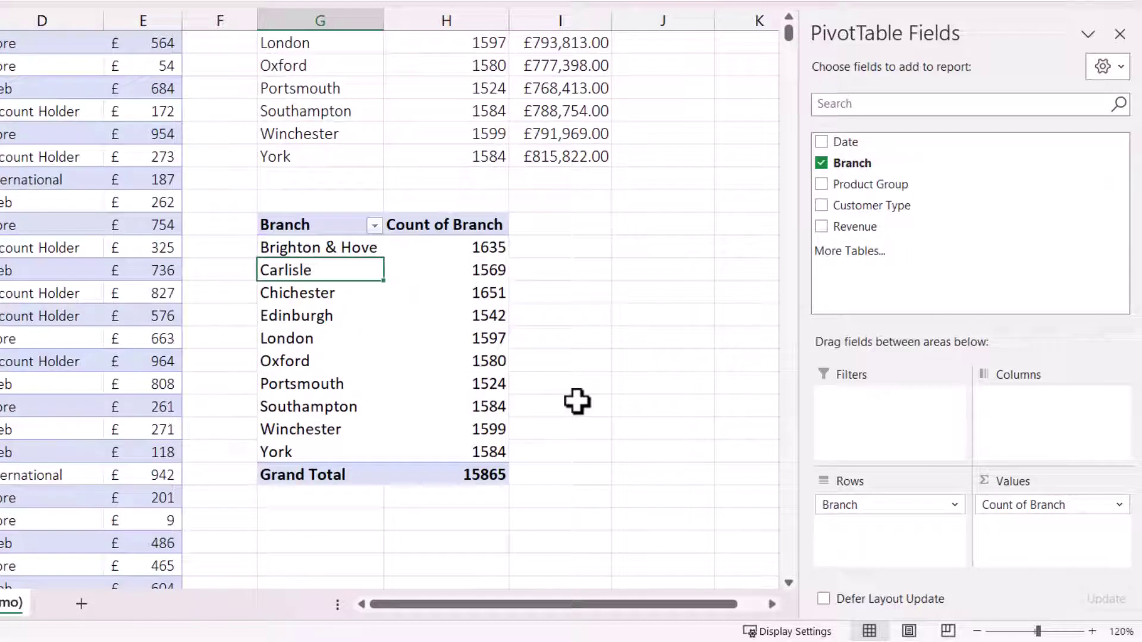
scroll(464, 232, "up", 1)
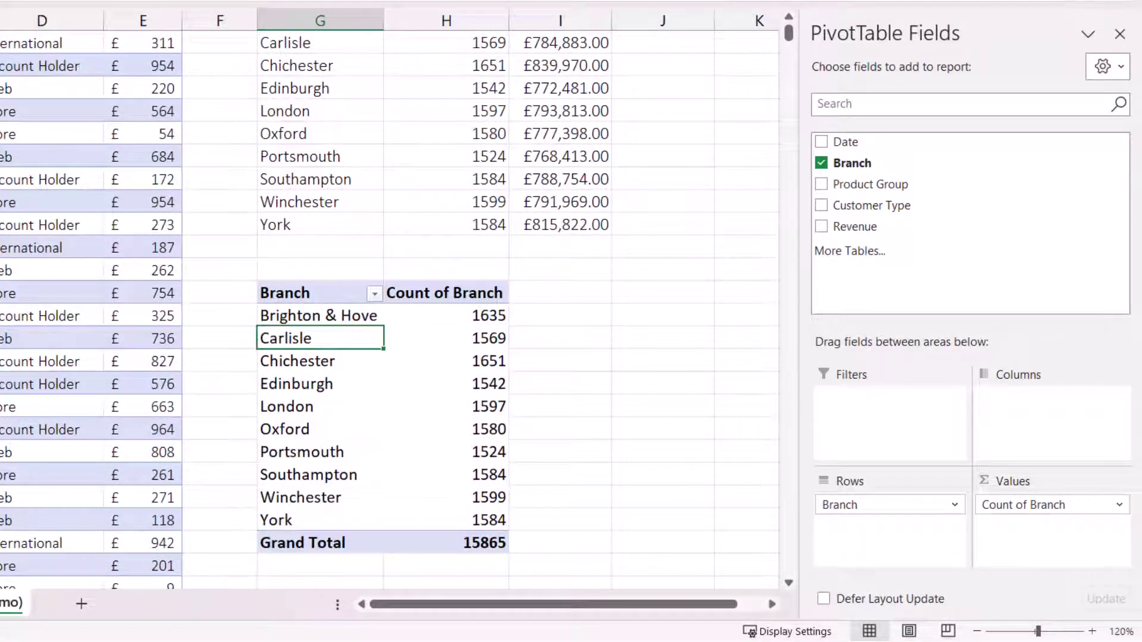
scroll(560, 374, "up", 1)
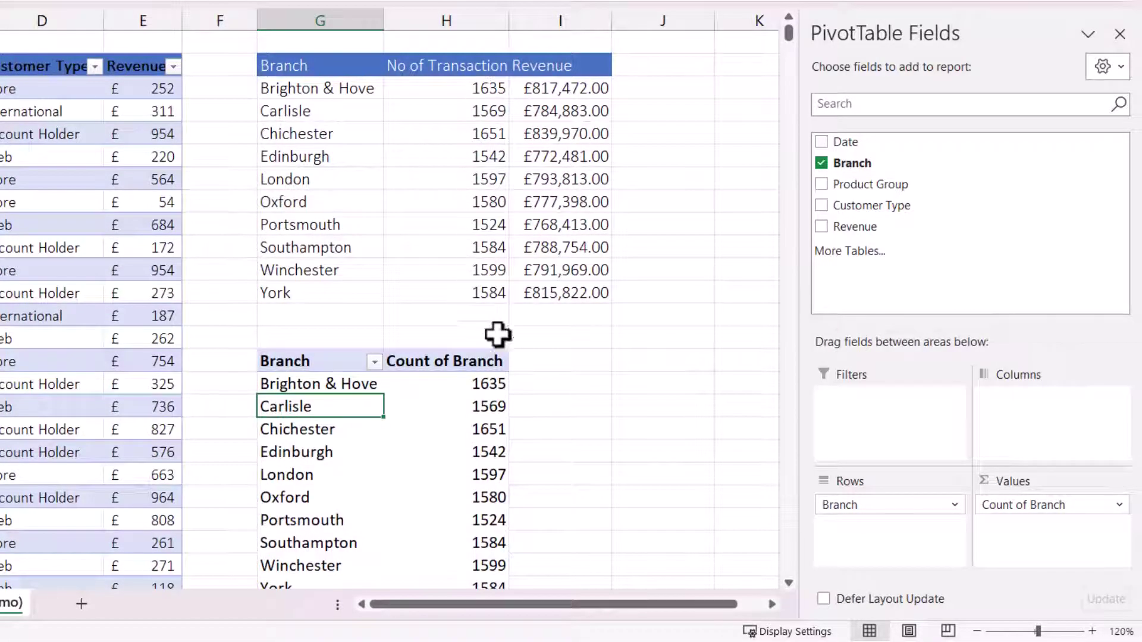
scroll(580, 416, "down", 1)
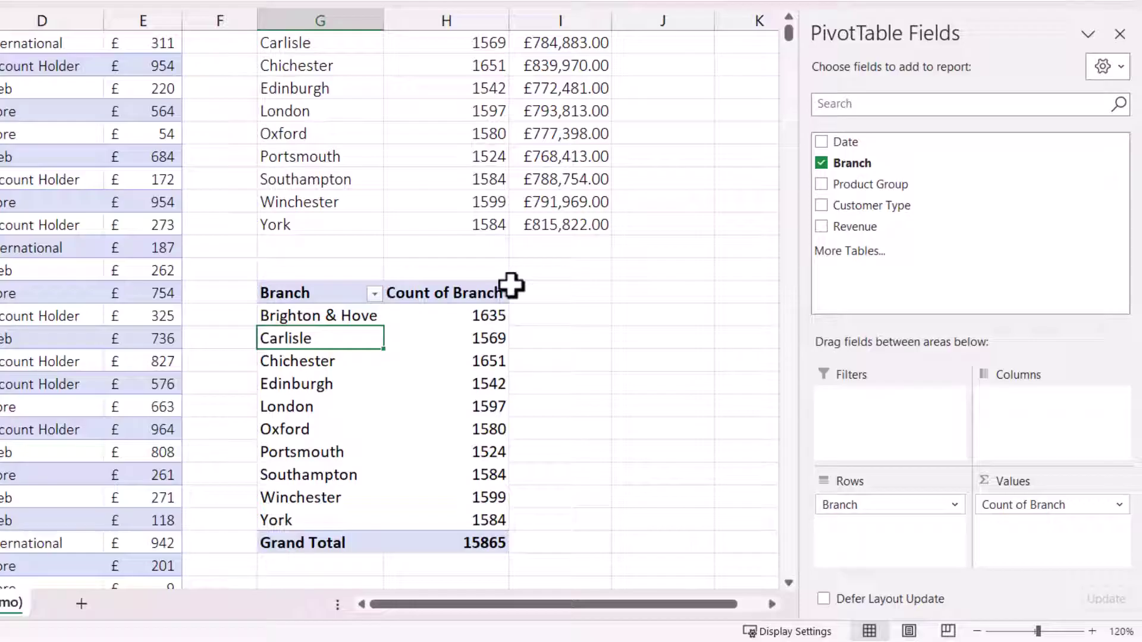
left_click(471, 298)
type("No")
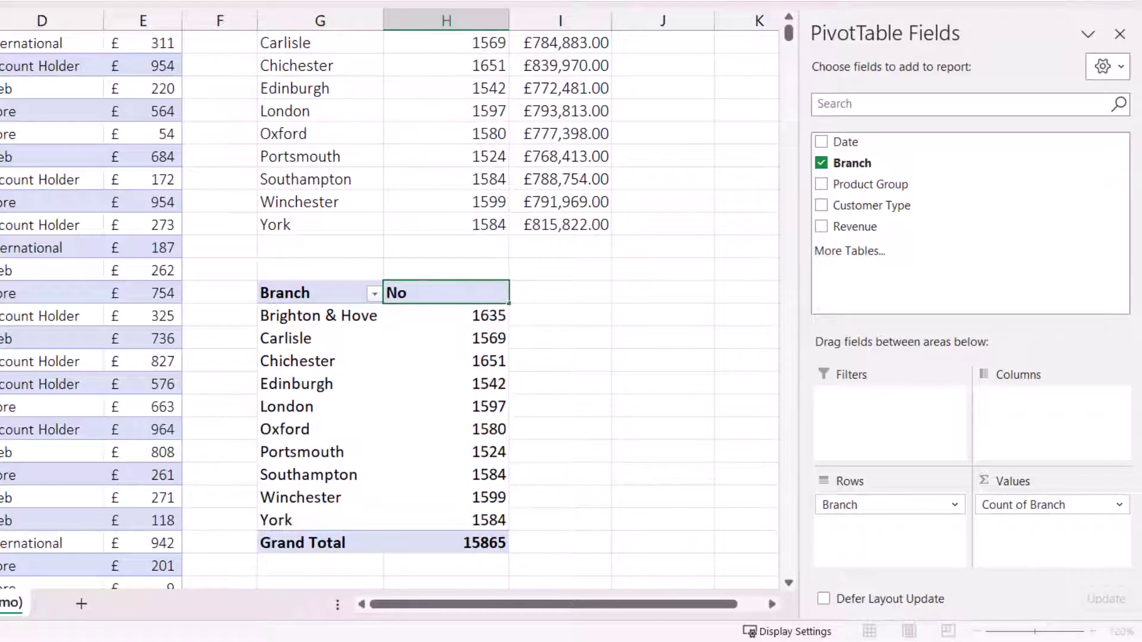
type(" of Transactions")
left_click(489, 364)
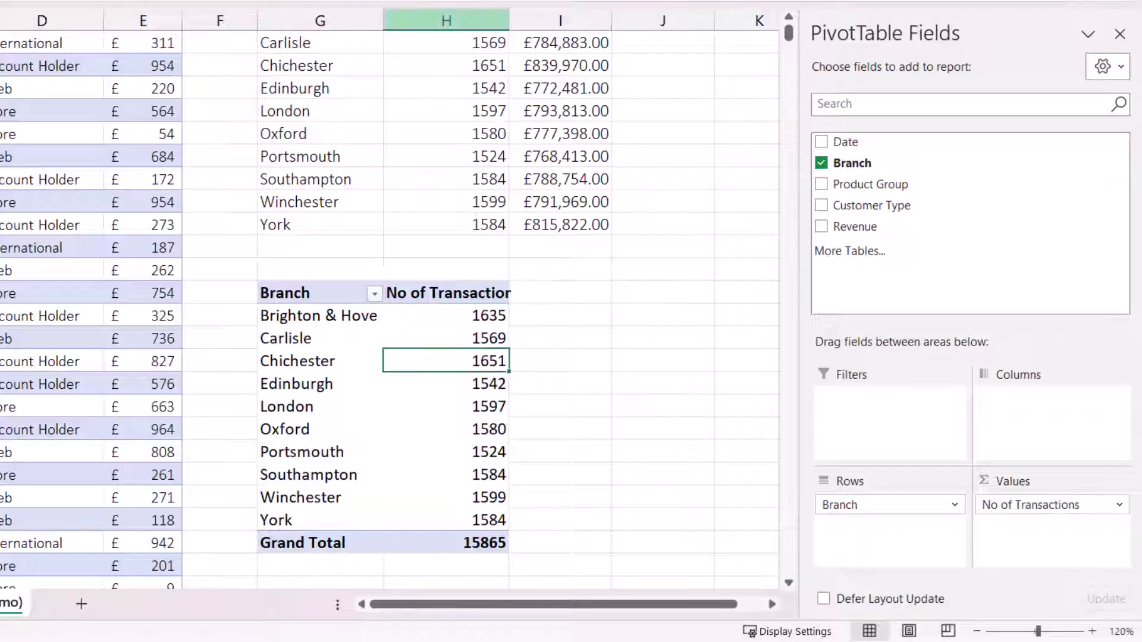
double_click(510, 19)
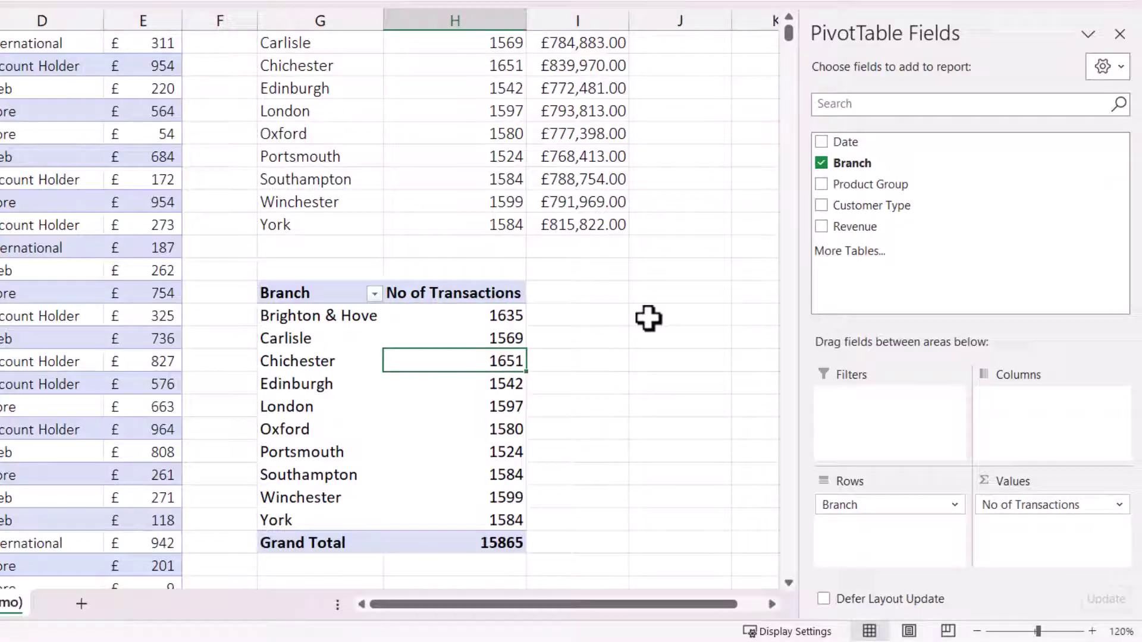
Add Revenue to the PivotTable values as Sum of Revenue.
scroll(649, 318, "up", 1)
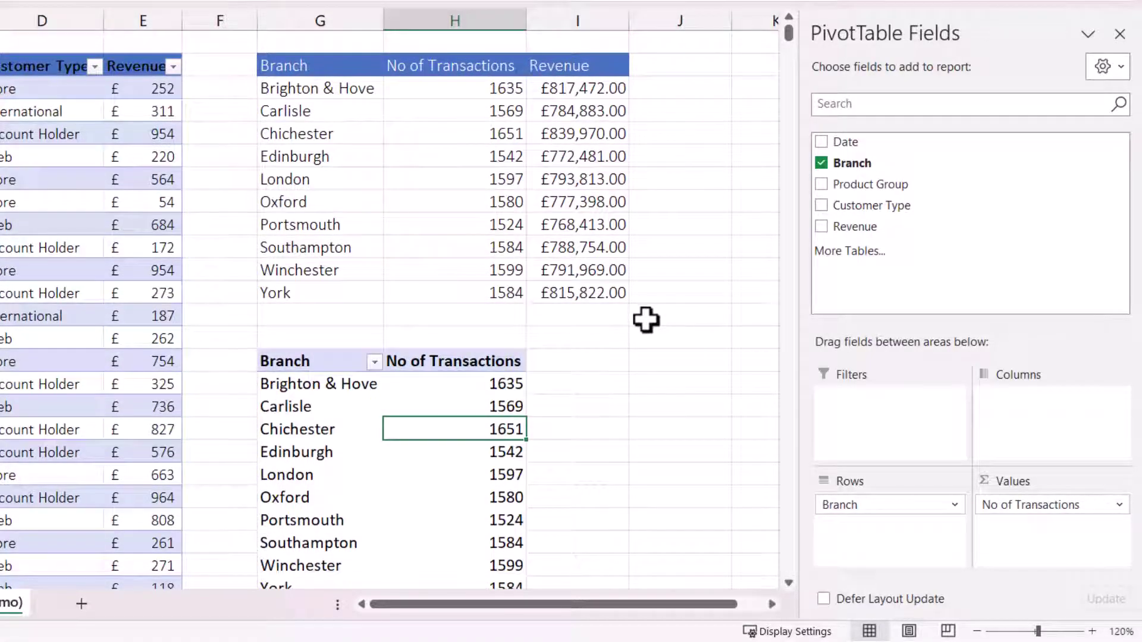
scroll(647, 320, "down", 1)
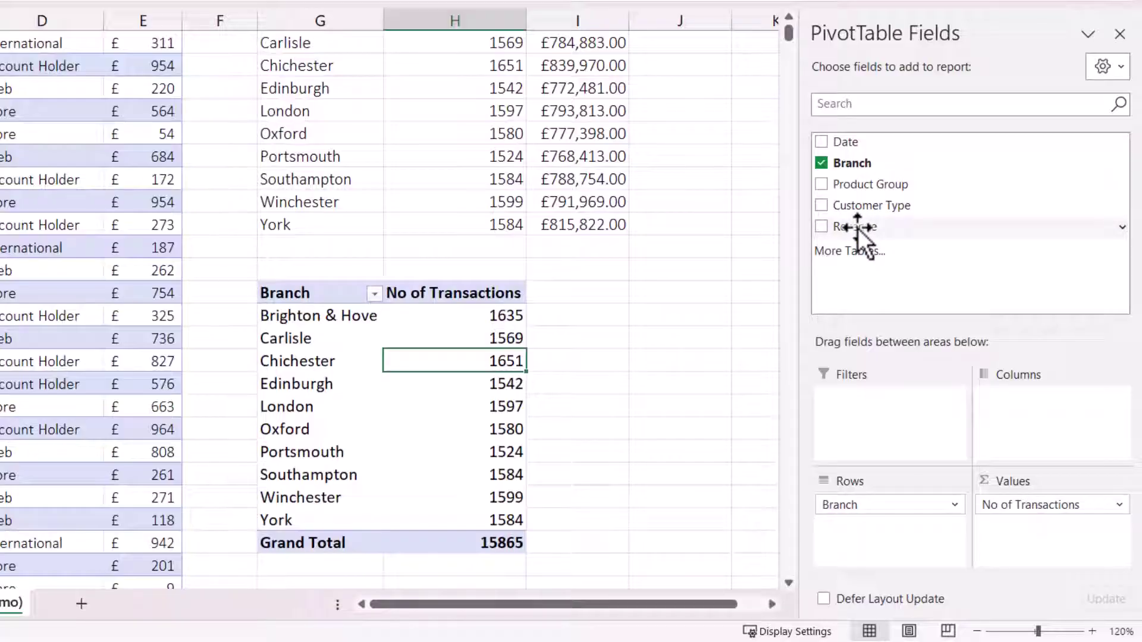
left_click_drag(858, 228, 1082, 568)
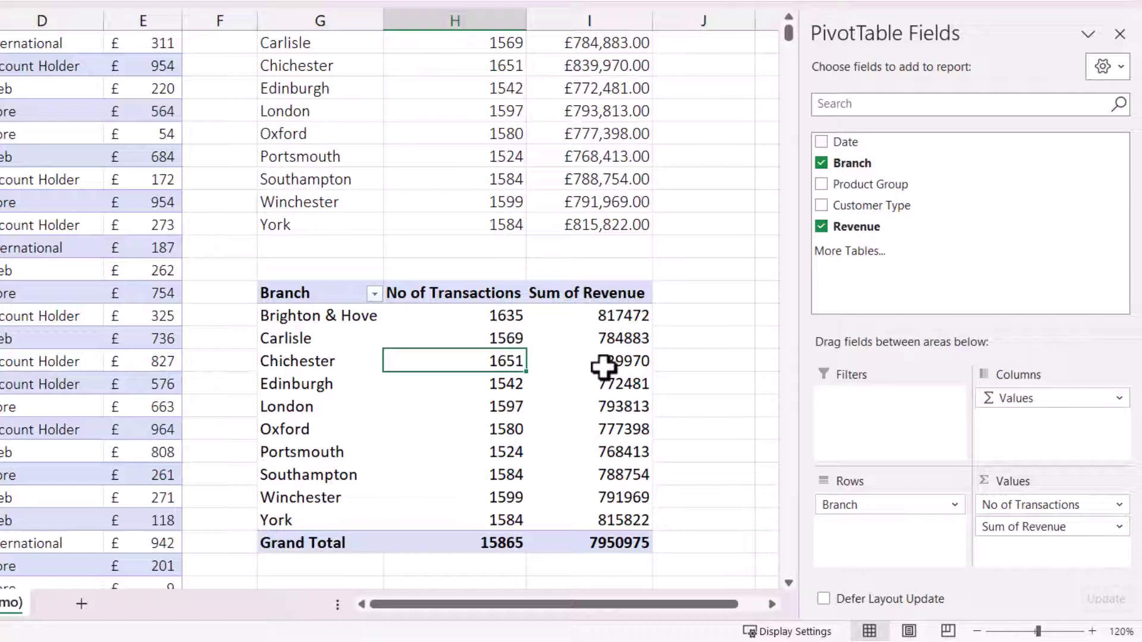
scroll(633, 363, "up", 1)
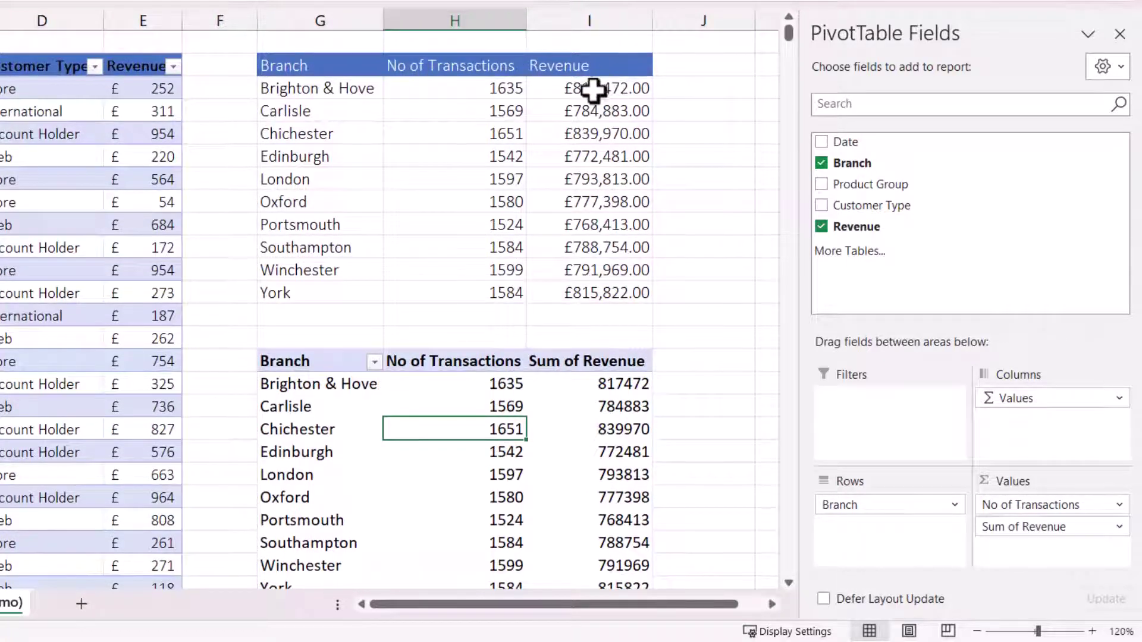
scroll(683, 395, "down", 1)
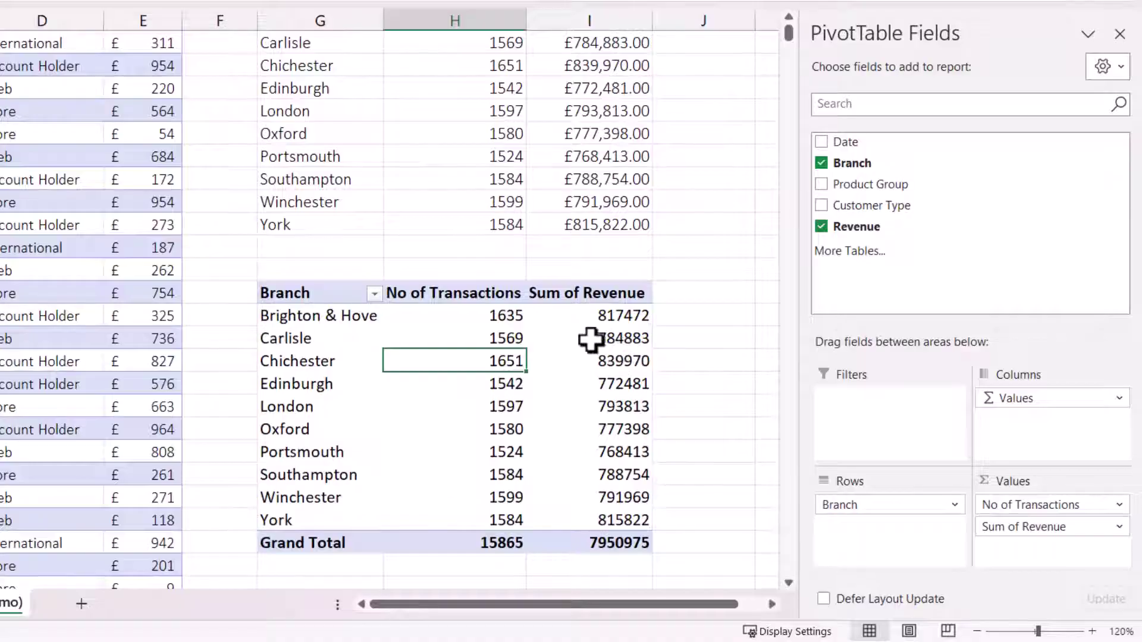
Format the Sum of Revenue values as pound Currency with two decimals.
mouse_move(605, 338)
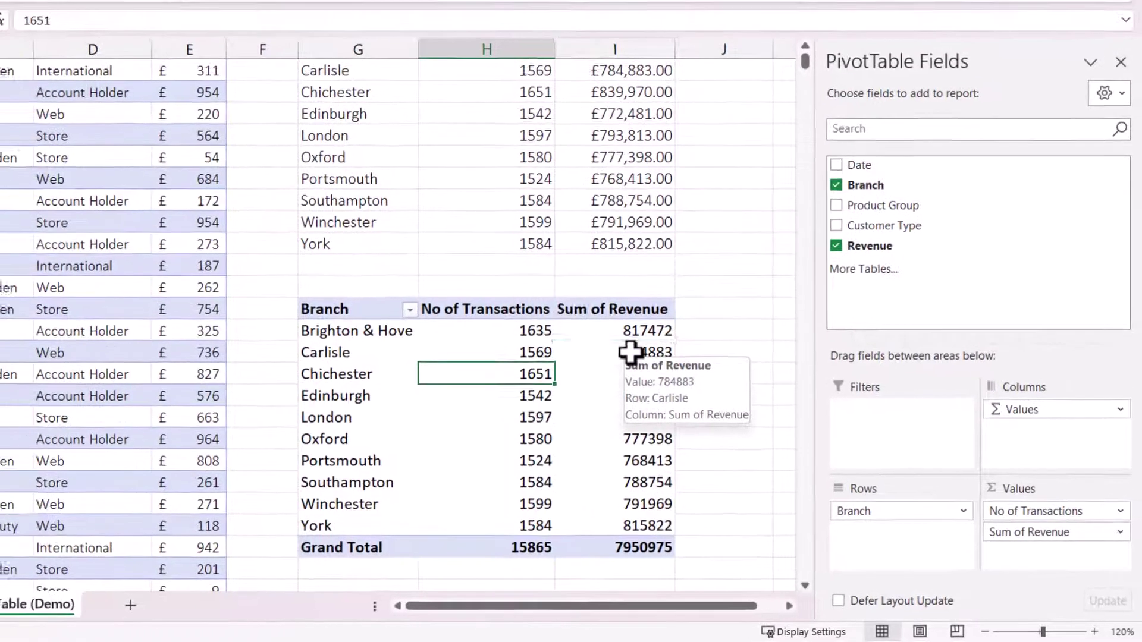
right_click(605, 338)
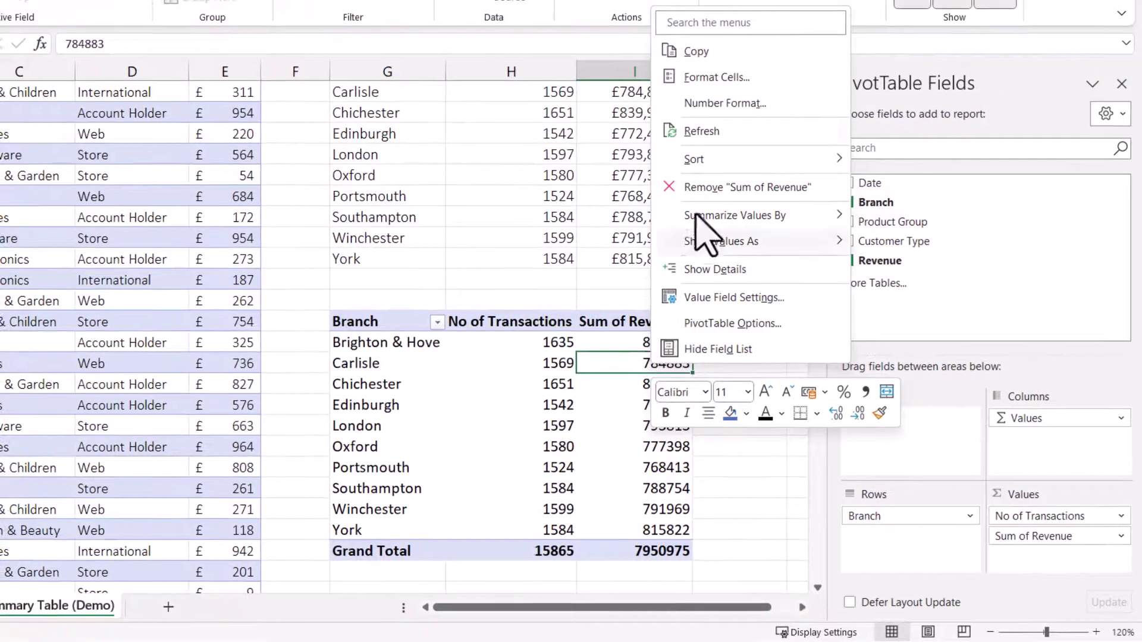
left_click(721, 104)
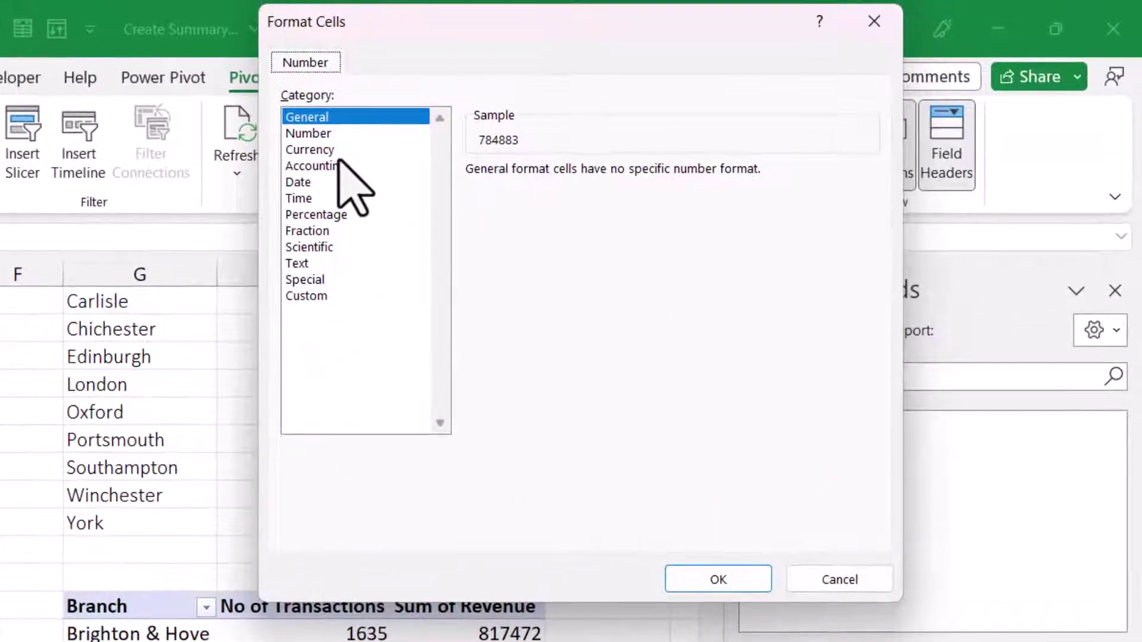
left_click(333, 150)
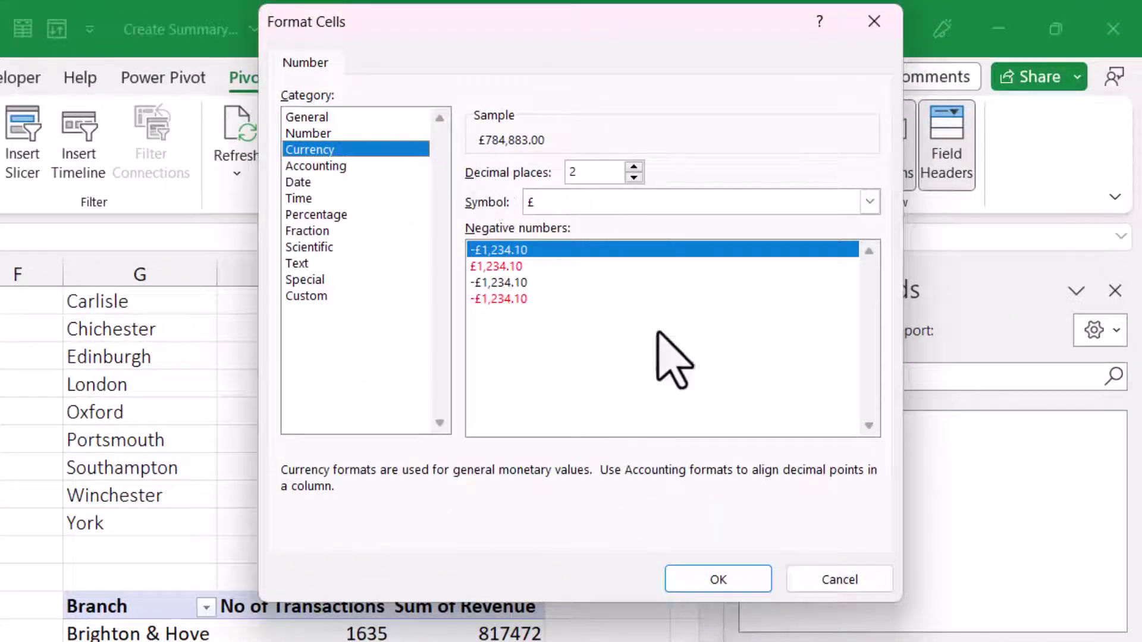
left_click(707, 572)
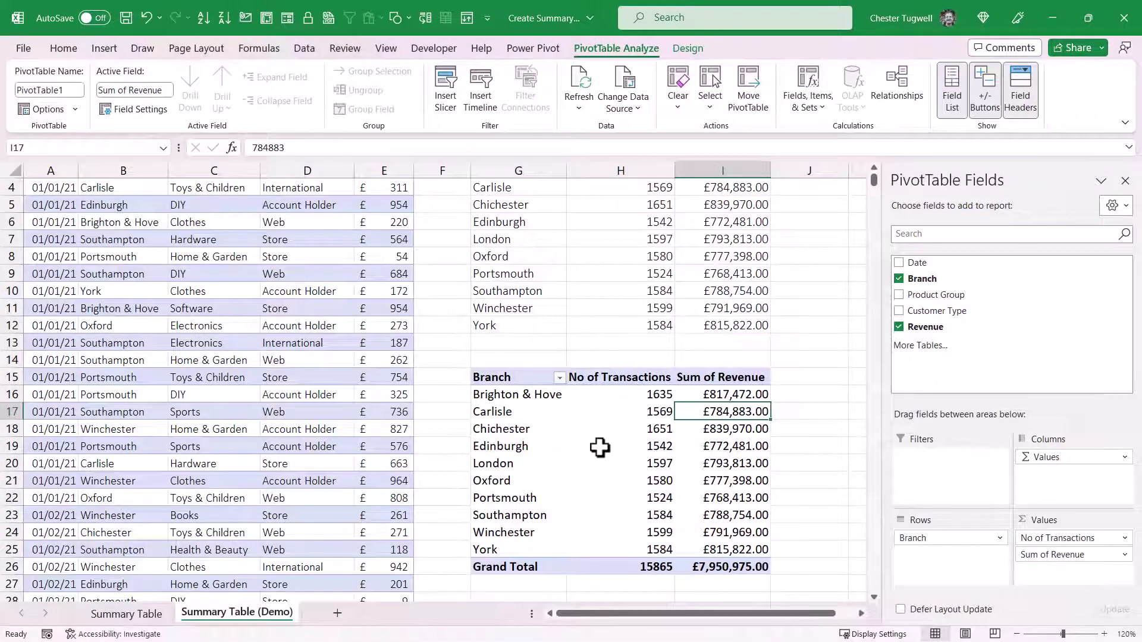
mouse_move(599, 447)
scroll(599, 447, "up", 1)
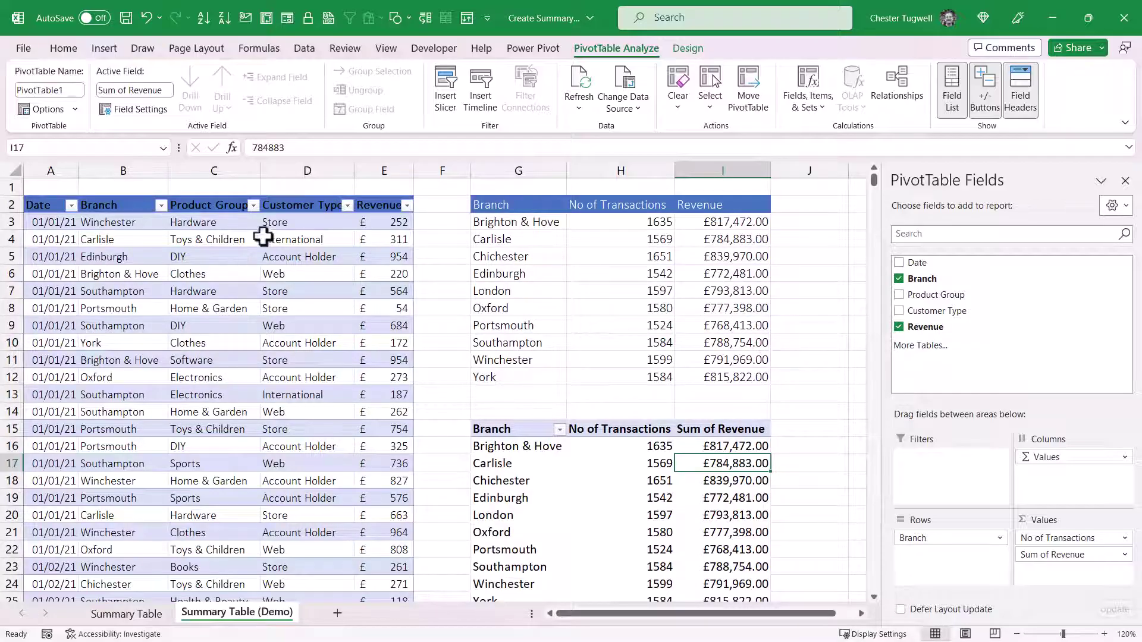
scroll(581, 443, "down", 1)
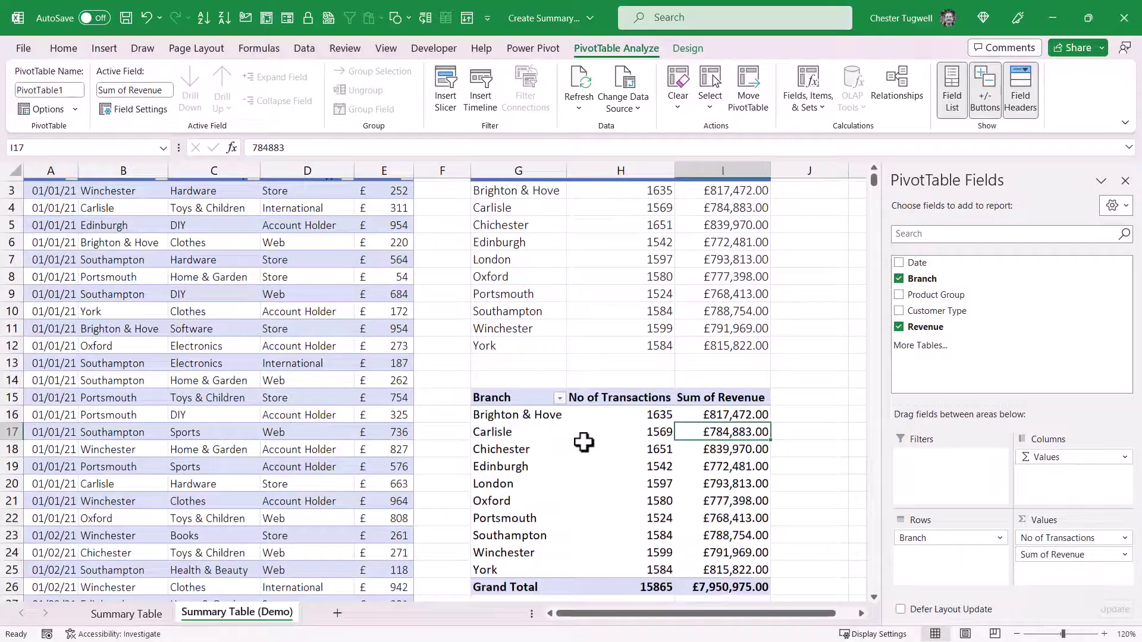
mouse_move(594, 520)
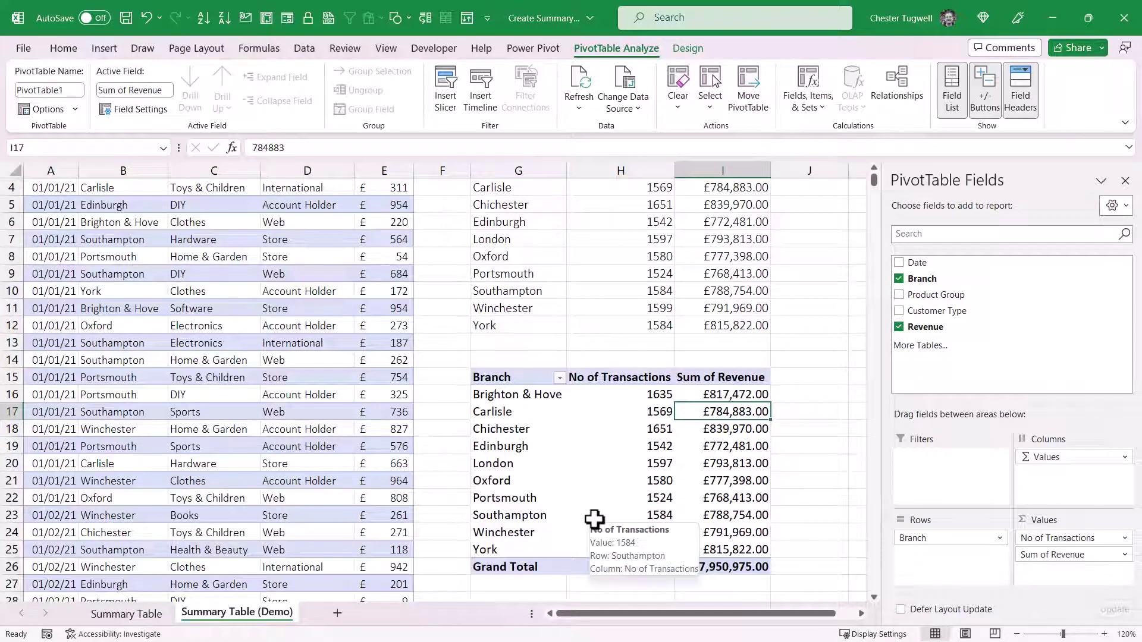
scroll(594, 518, "up", 1)
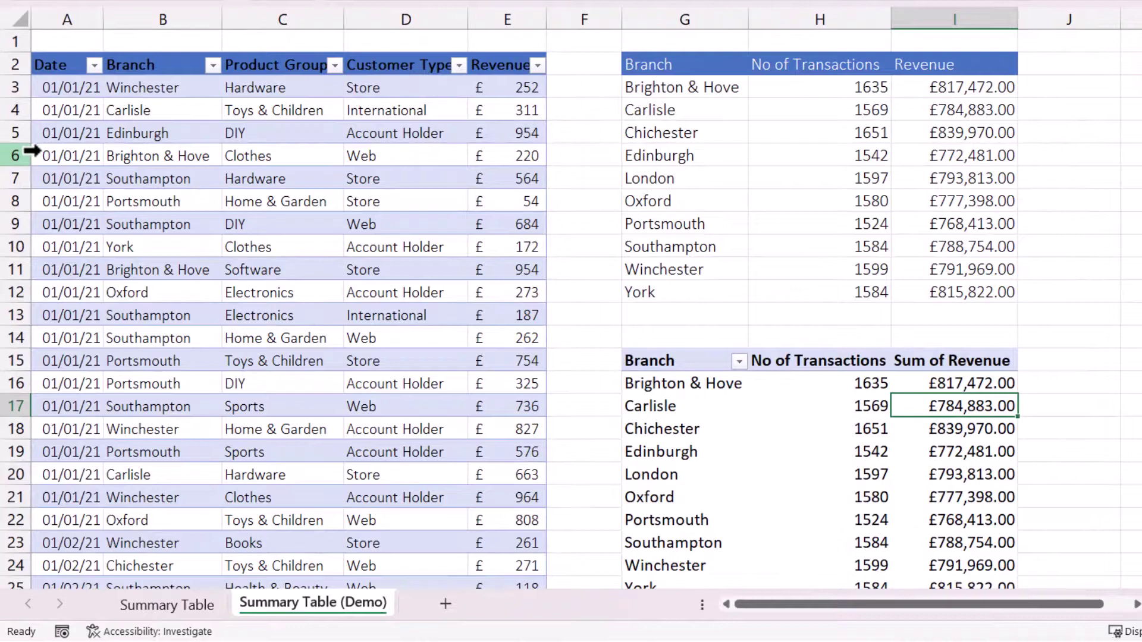
left_click(108, 157)
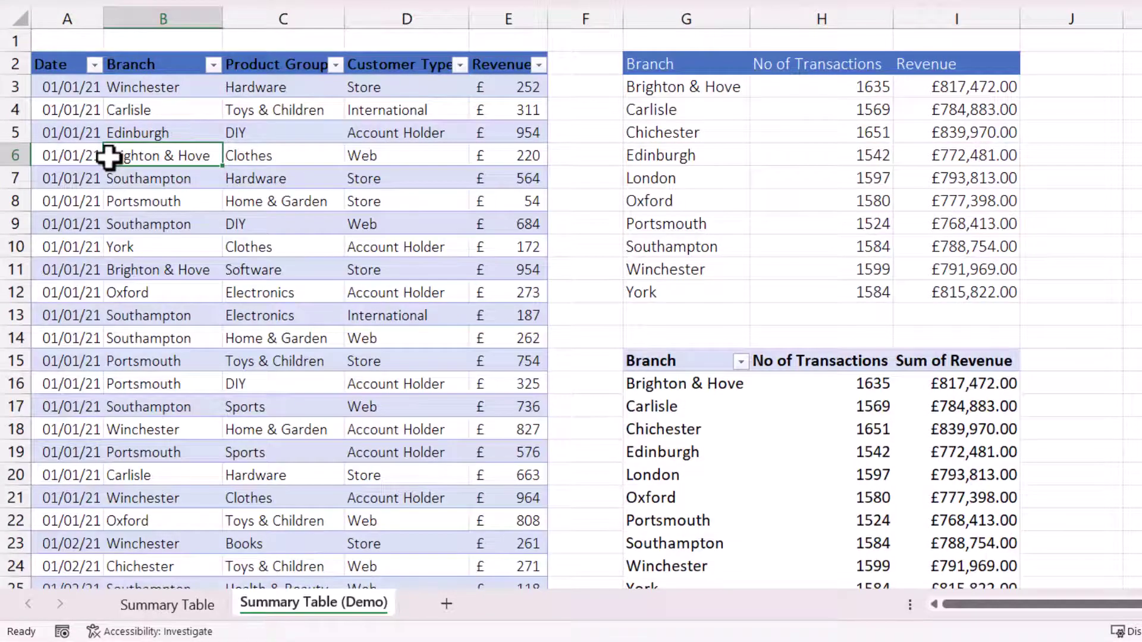
Add row 15868 with today's date, Keswick, Clothes, Web and revenue 222.
key("ctrl+Down")
scroll(321, 178, "down", 2)
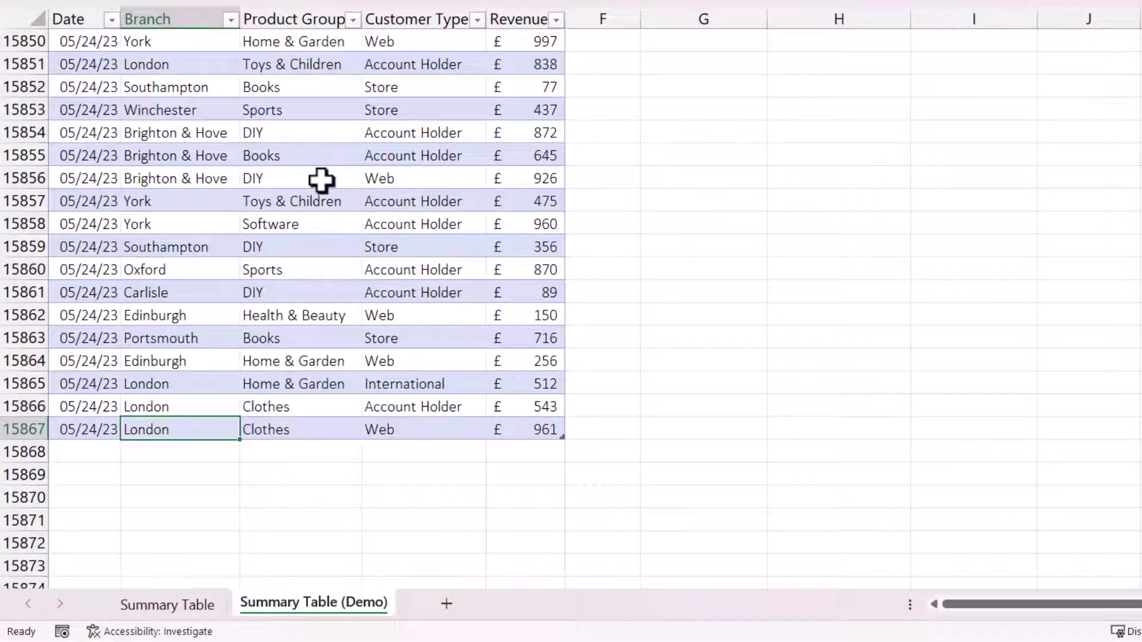
left_click(102, 457)
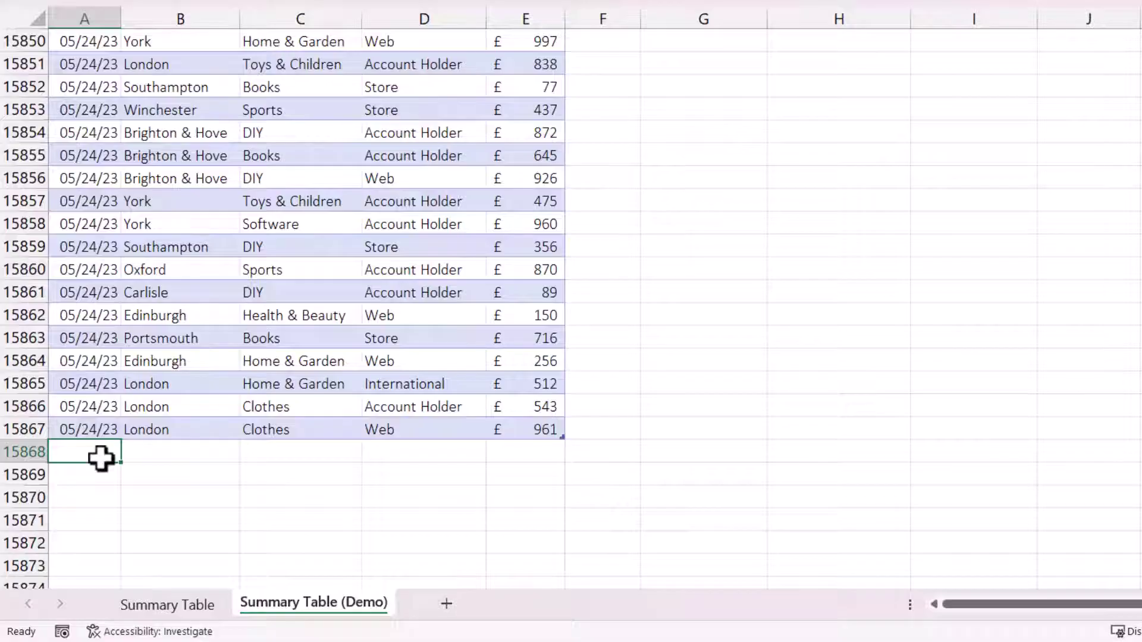
key("ctrl+semicolon")
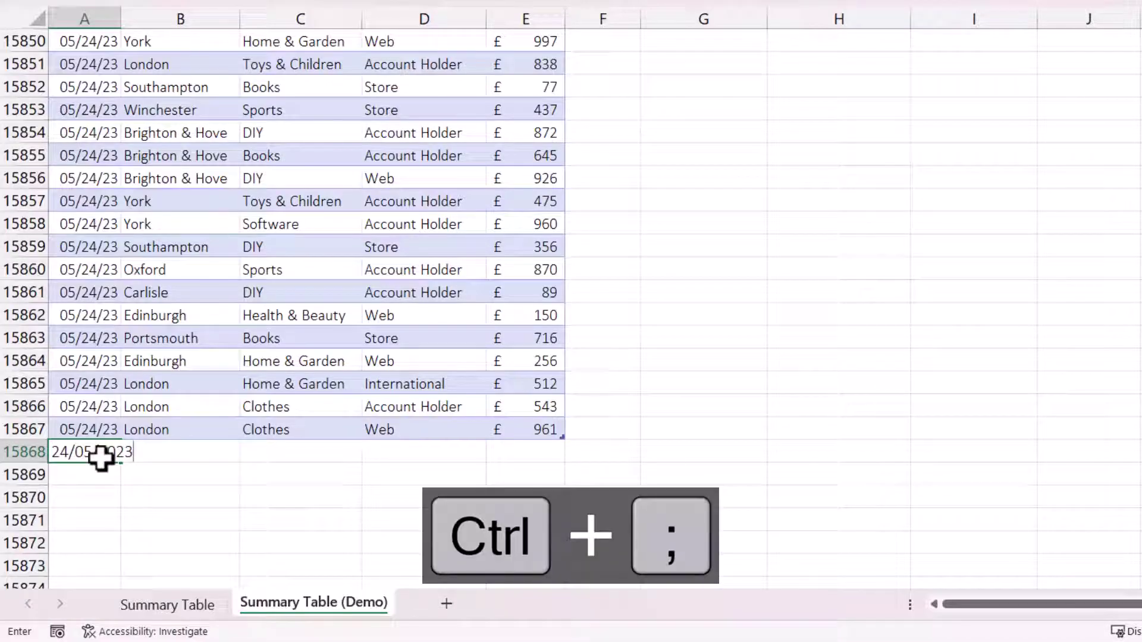
key("Tab")
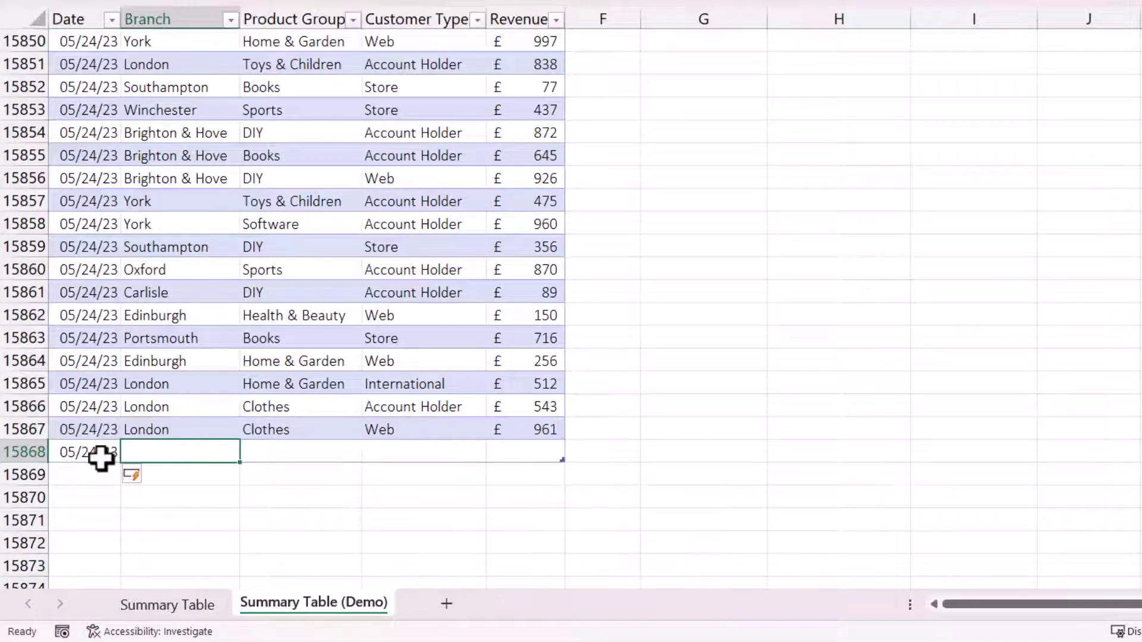
type("Keswick")
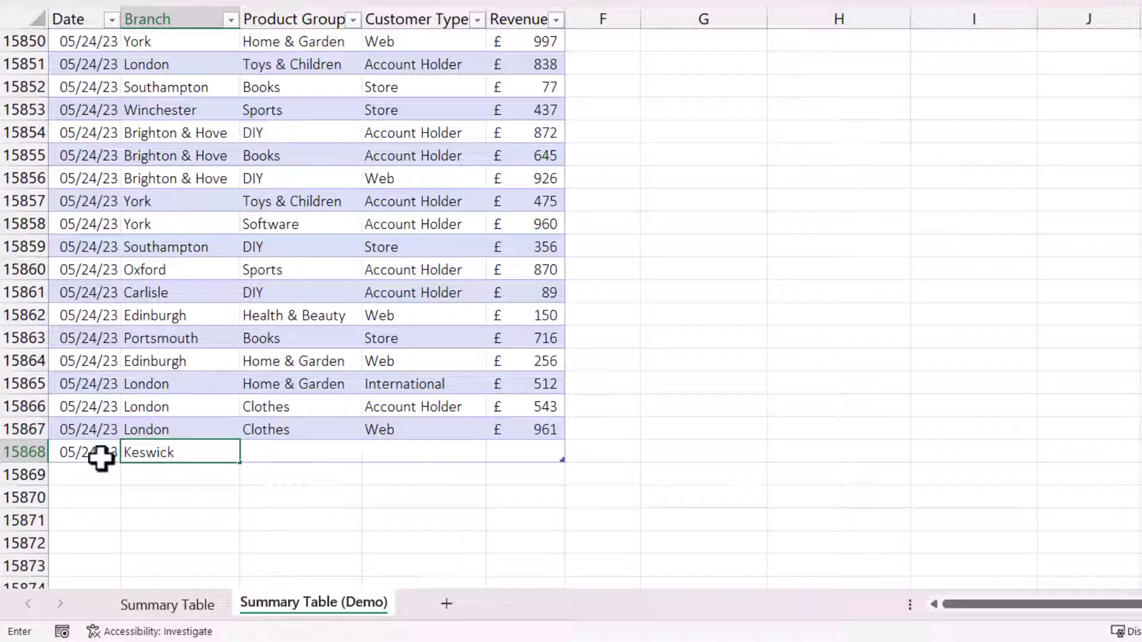
key("Tab")
type("C")
key("Tab")
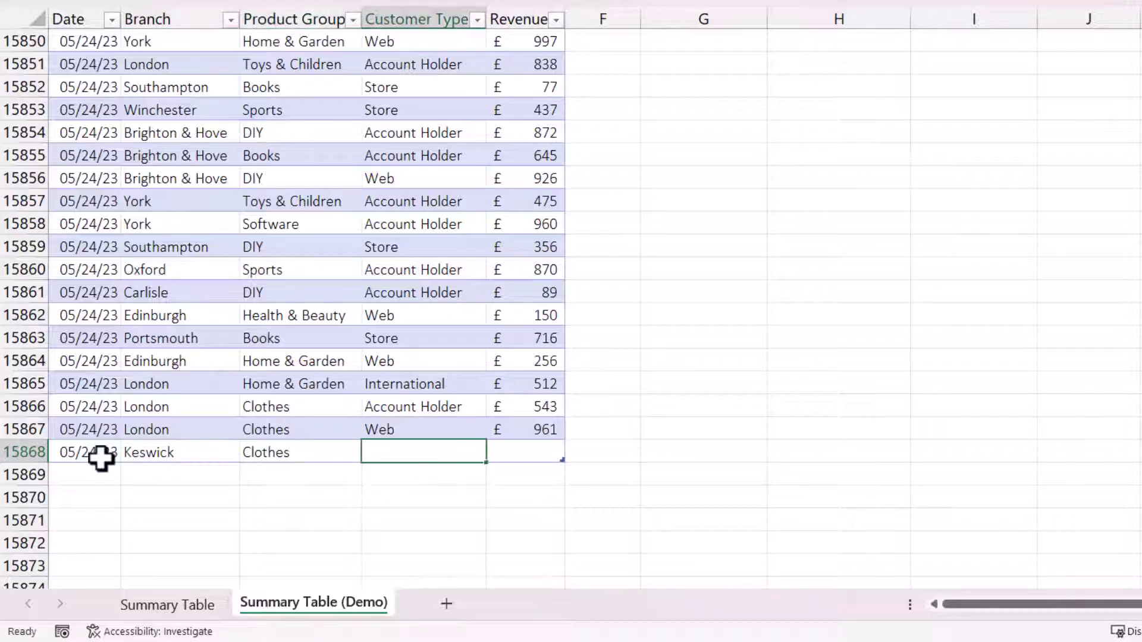
type("W")
key("Tab")
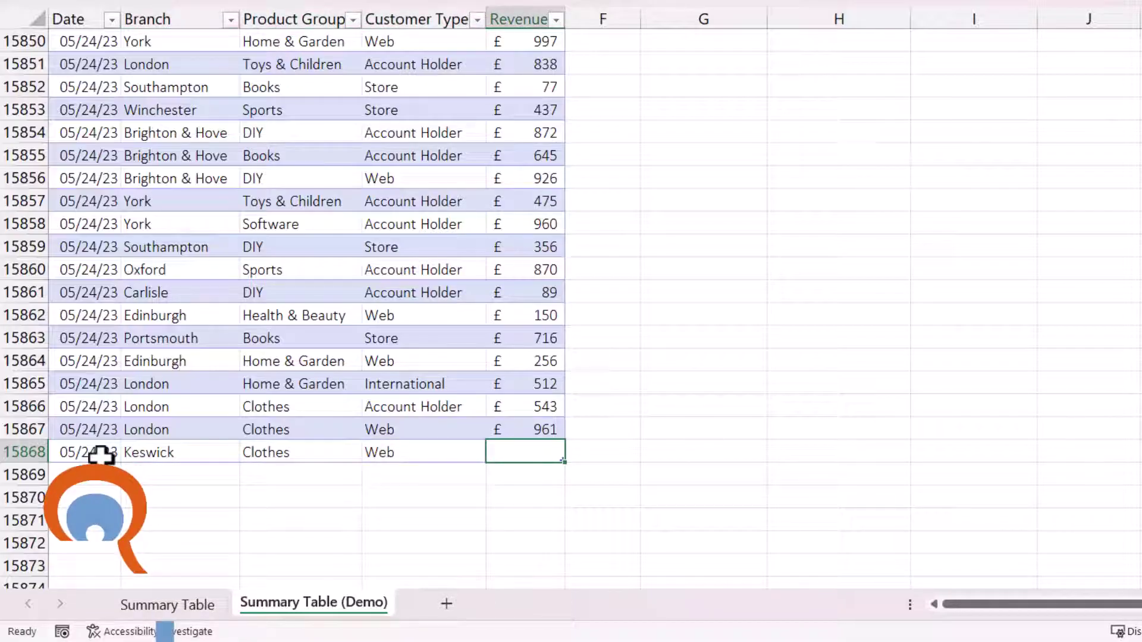
type("222")
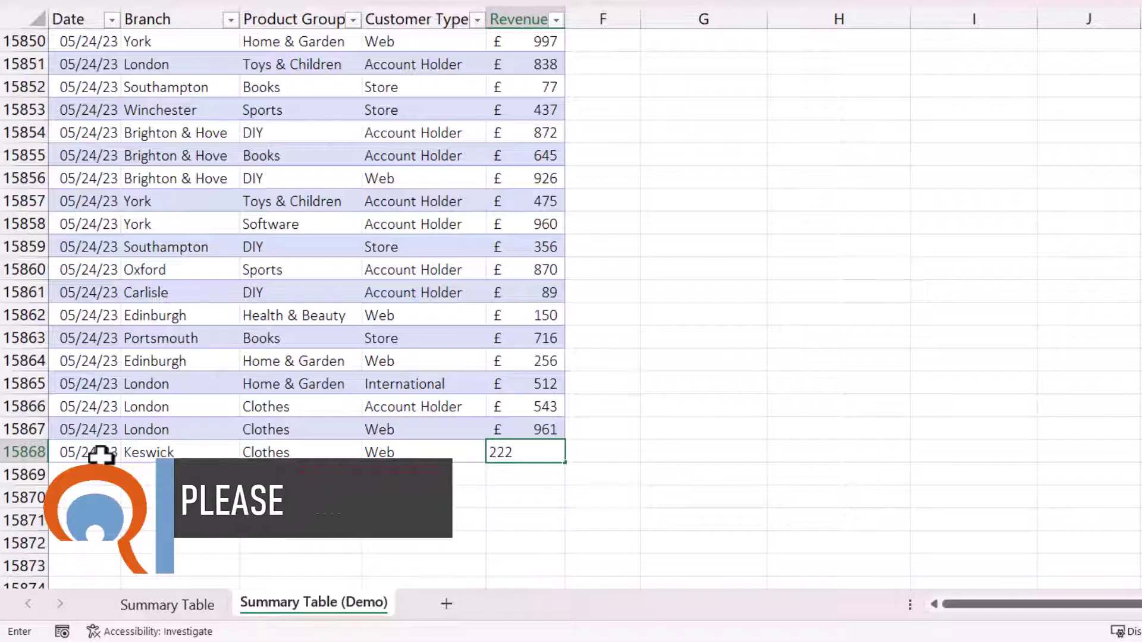
left_click(279, 387)
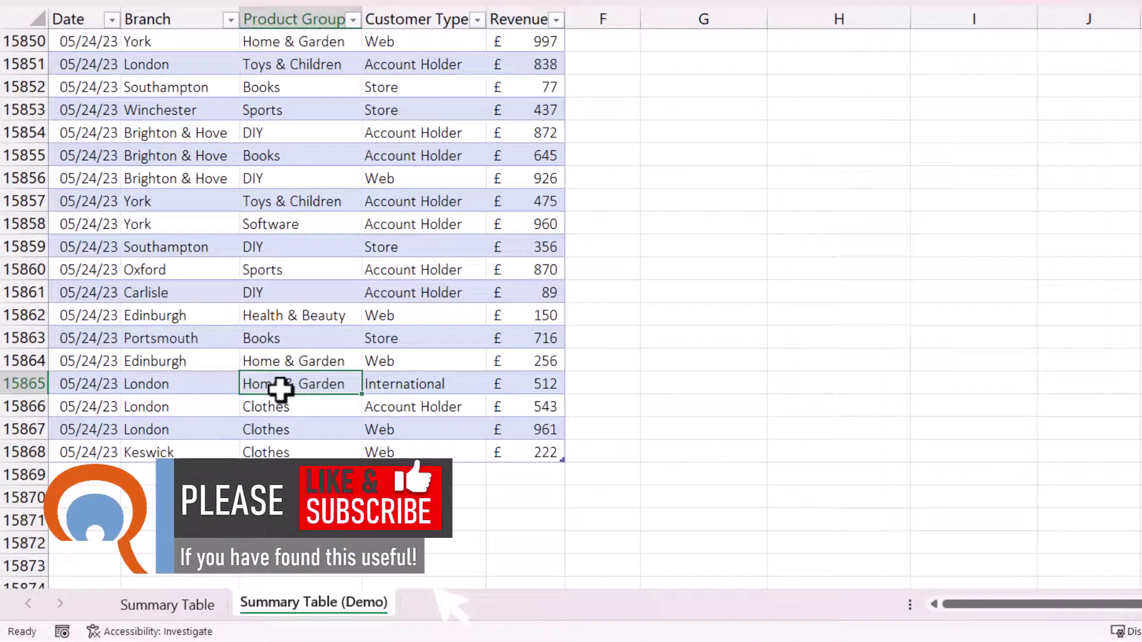
Return to the top of the sheet, showing Keswick with 1 transaction and £222.00.
key("ctrl+Home")
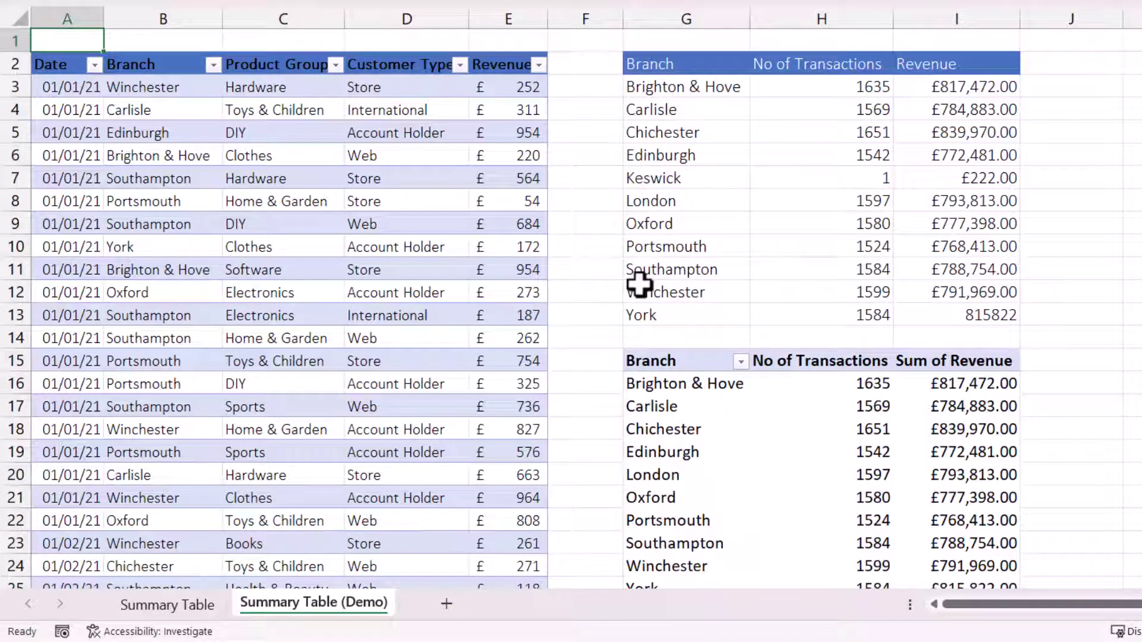
scroll(732, 304, "down", 2)
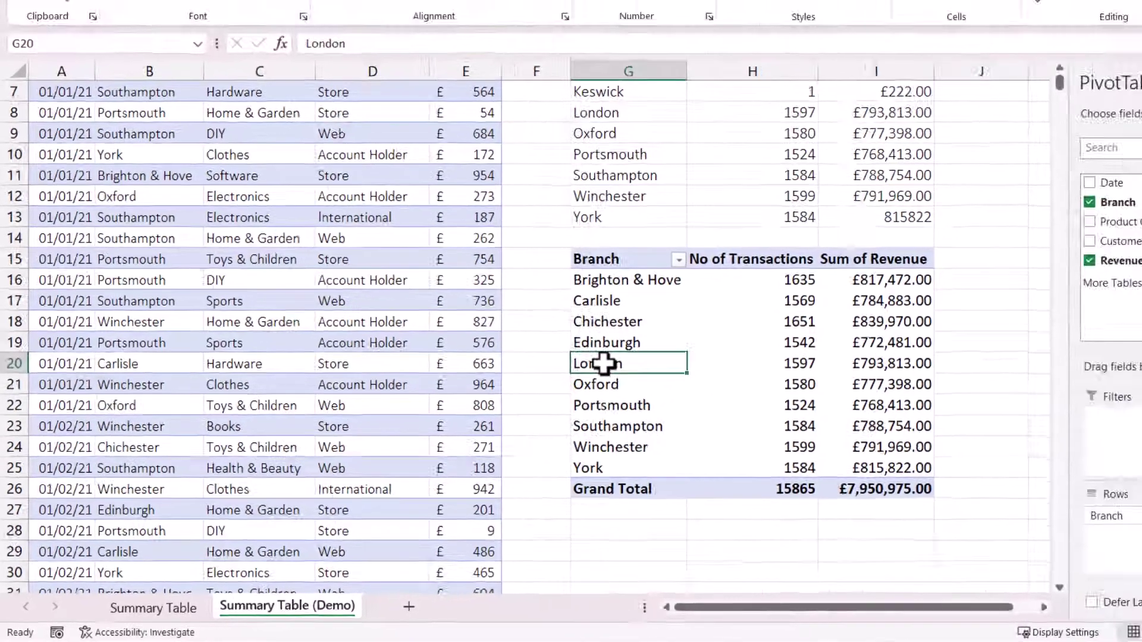
Refresh the PivotTable and sort Branch A to Z, giving Grand Total 15866.
right_click(662, 339)
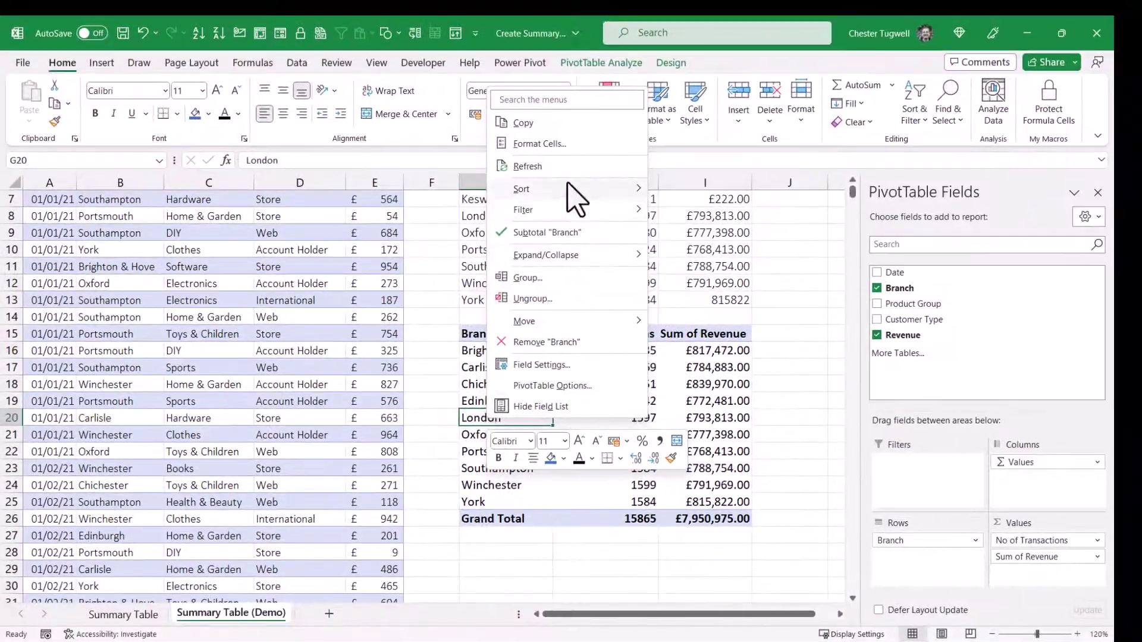
left_click(526, 167)
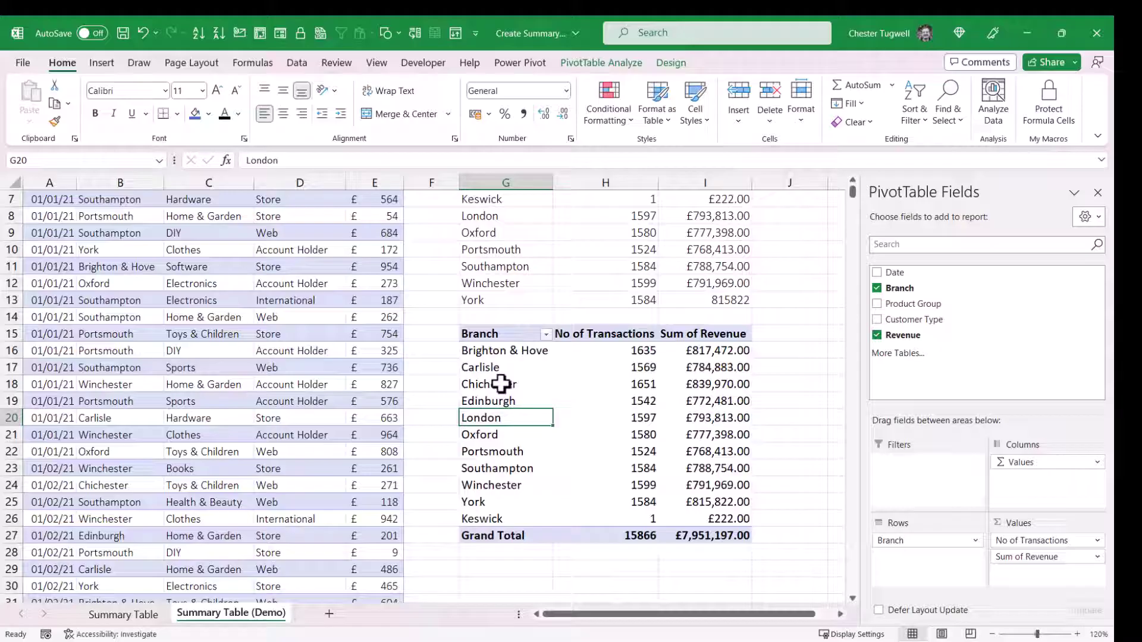
left_click(545, 335)
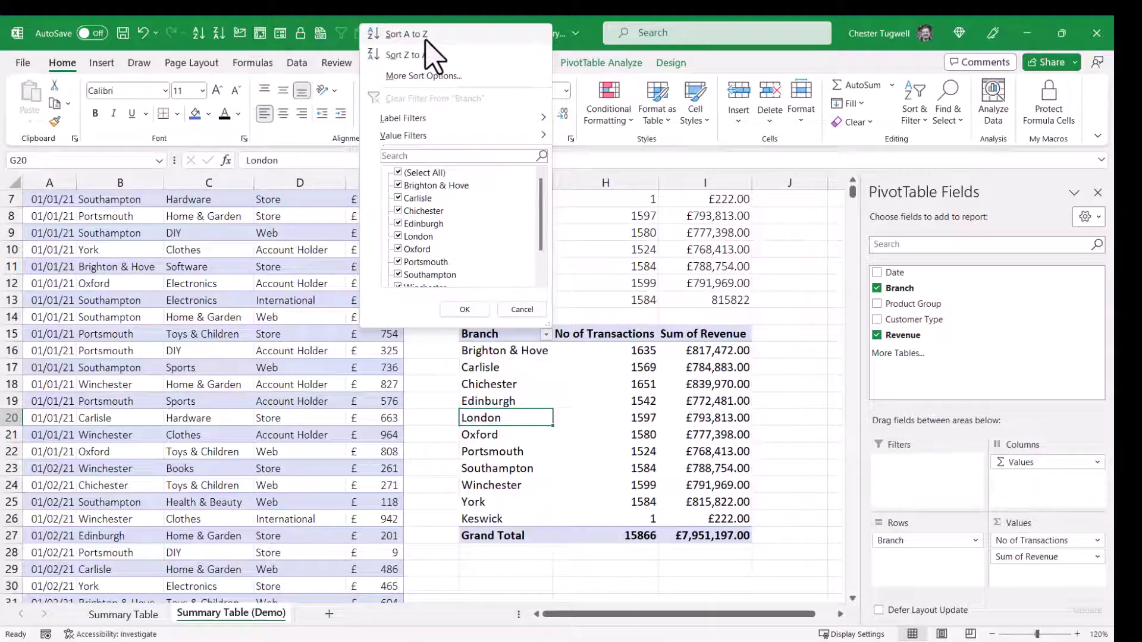
left_click(406, 34)
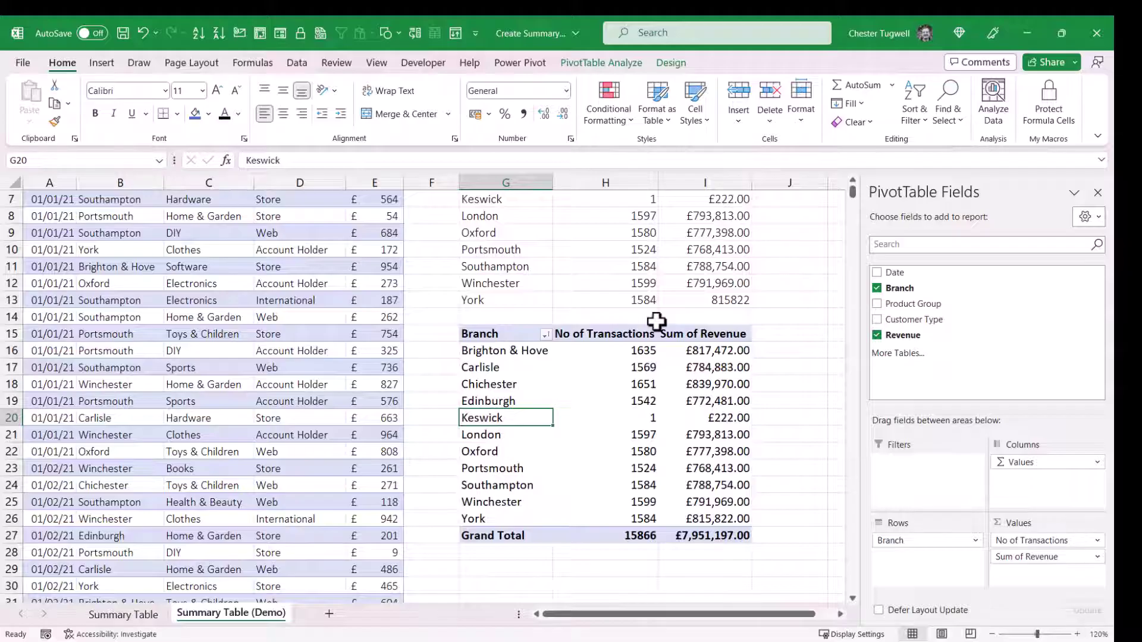